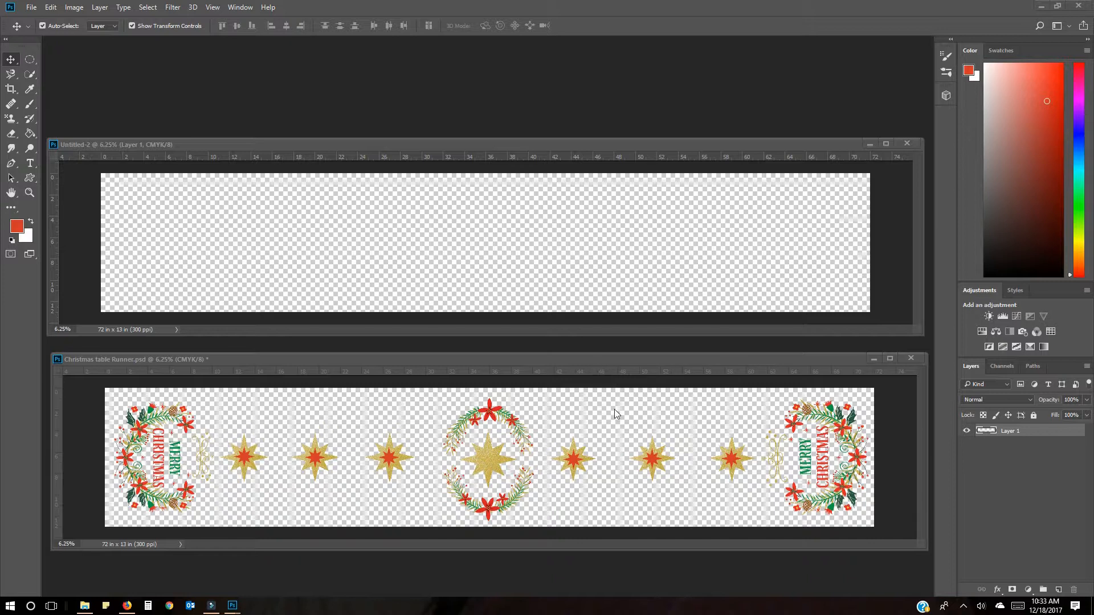
Step: Open wreath 4.png beside the blank Untitled-2 canvas and copy the half wreath into that canvas
left_click(875, 359)
mouse_move(518, 145)
left_mouse_down()
mouse_move(511, 180)
mouse_move(513, 130)
left_mouse_up()
left_click(235, 606)
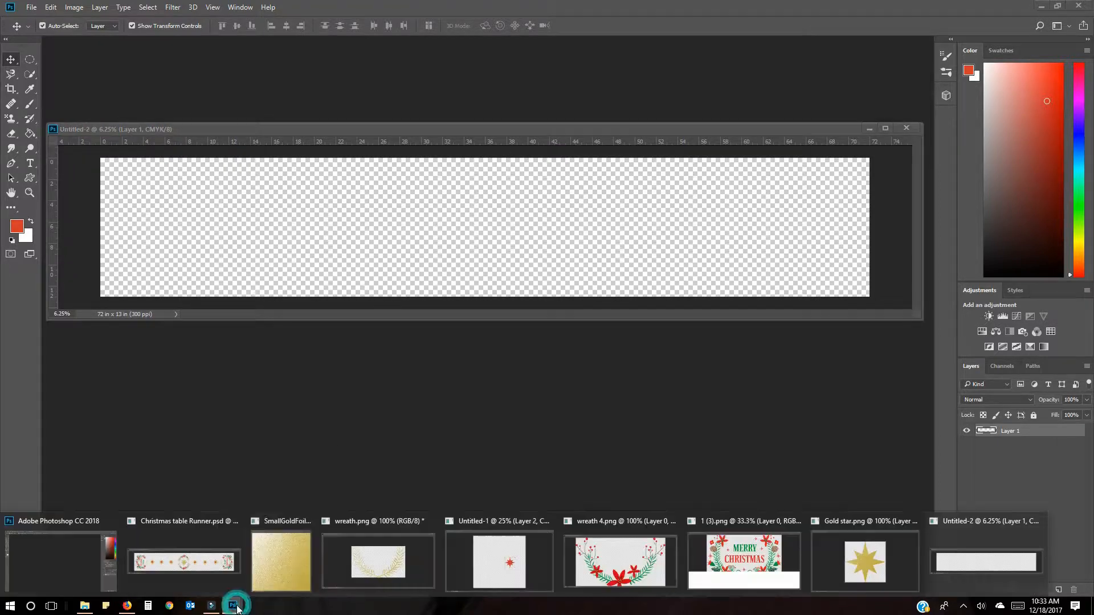
mouse_move(601, 556)
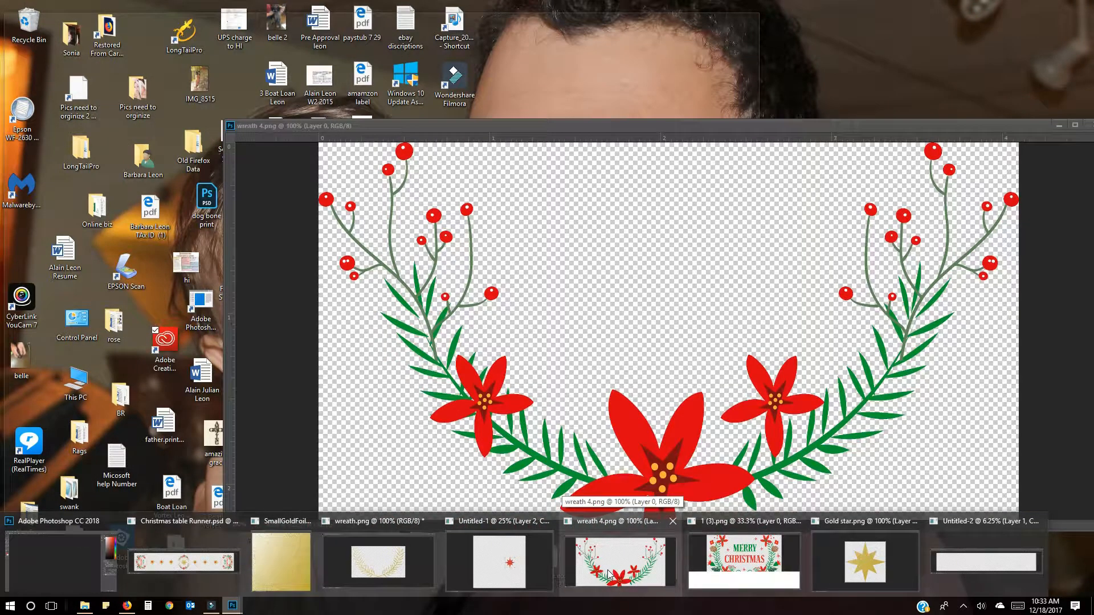
left_click(608, 573)
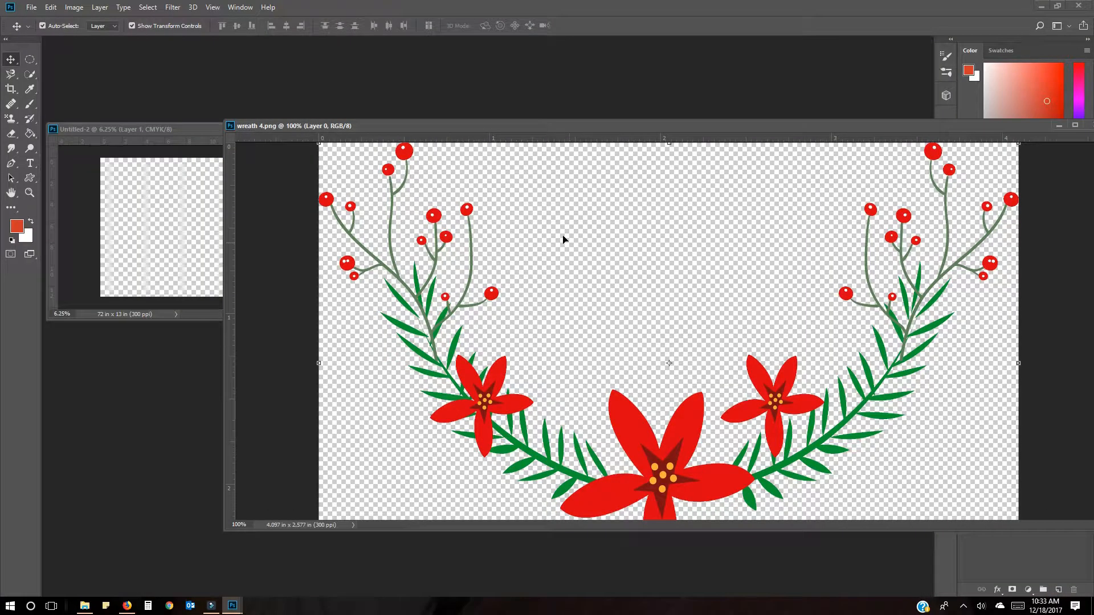
left_click_drag(497, 125, 330, 346)
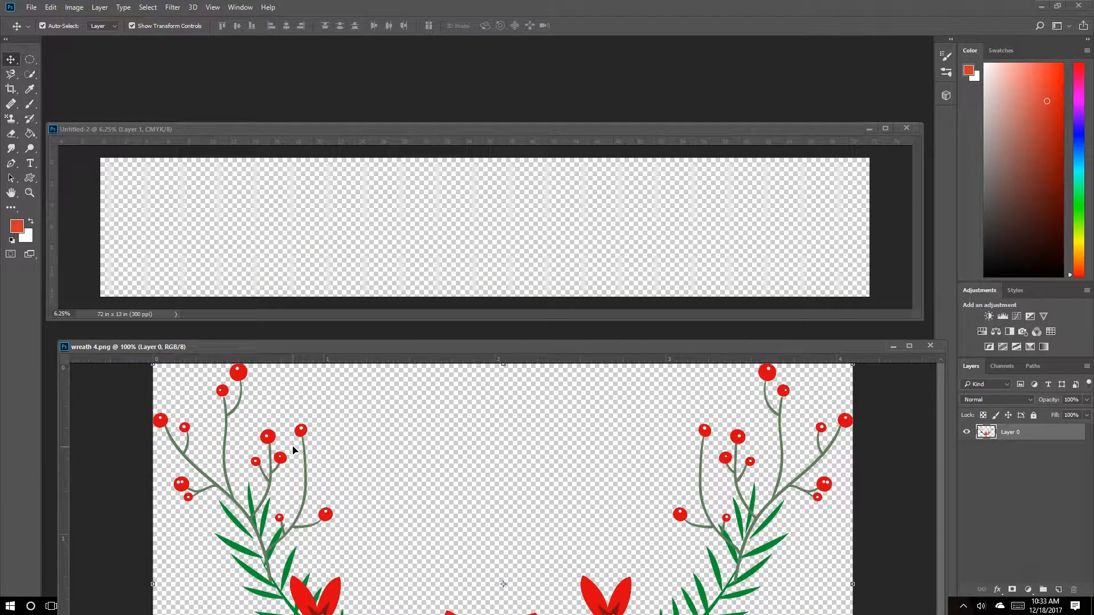
left_click_drag(271, 466, 406, 220)
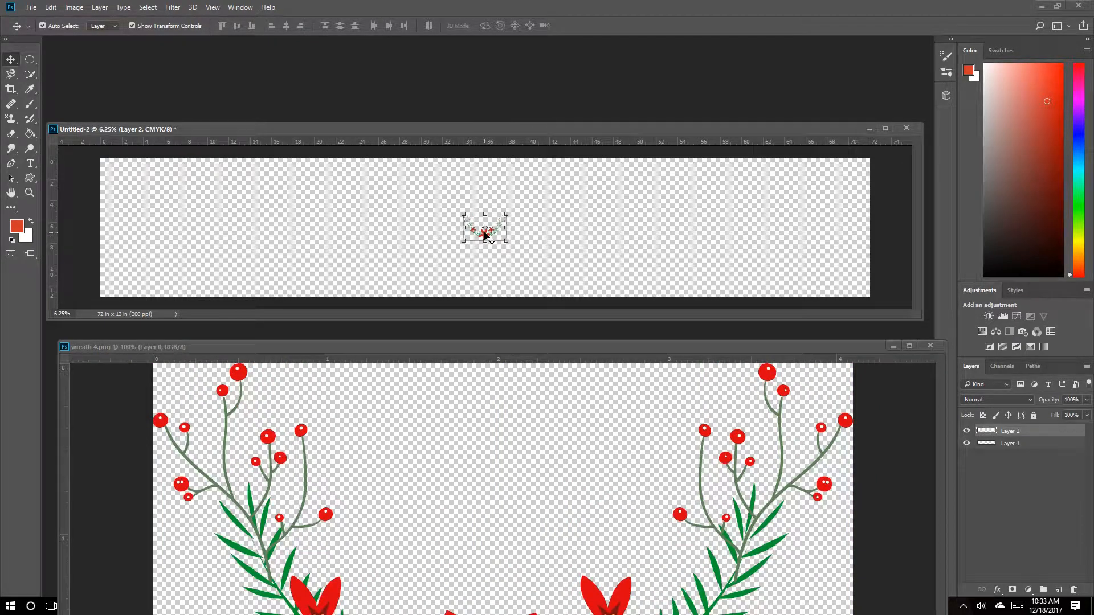
Step: Enlarge the half wreath proportionally to about 218%, place it in the lower middle of the banner, and minimize wreath 4.png
key("ctrl+t")
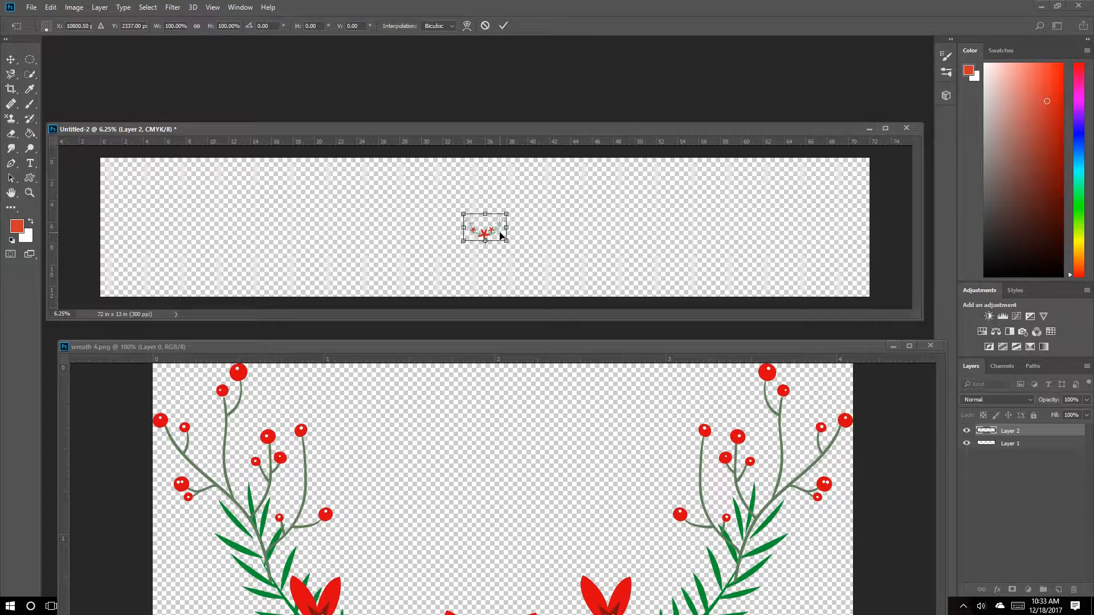
key("Return")
left_click_drag(498, 235, 536, 240)
left_click_drag(464, 241, 442, 227)
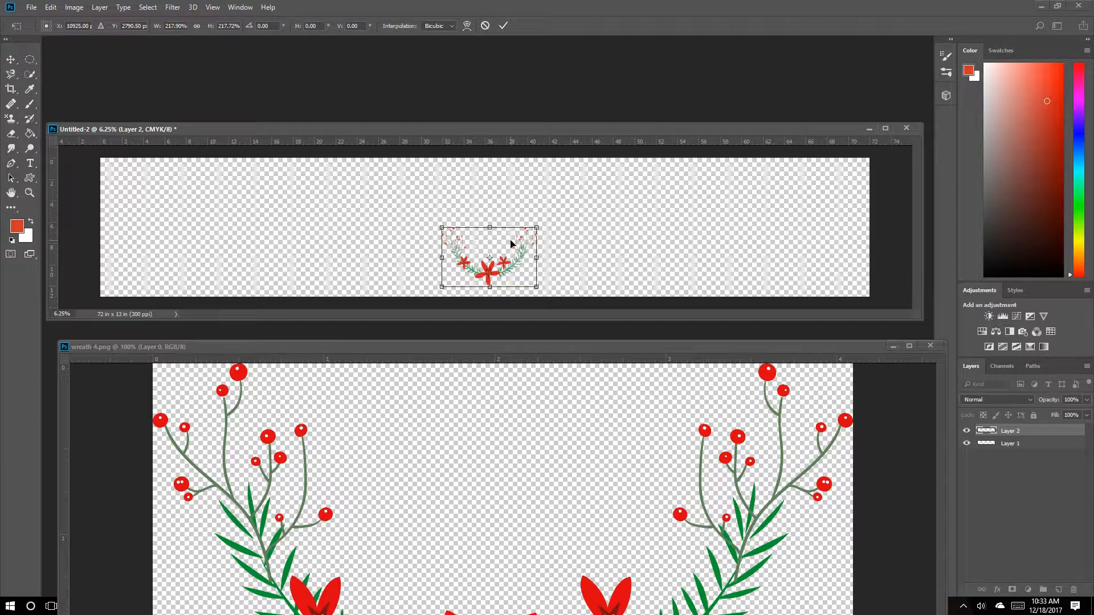
key("Return")
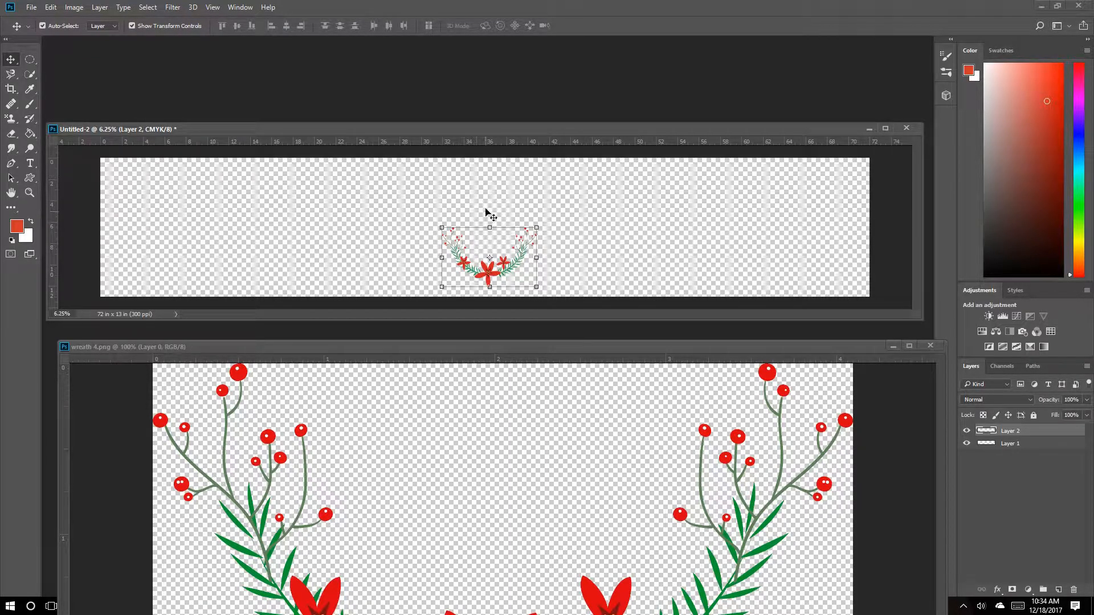
left_click(487, 270)
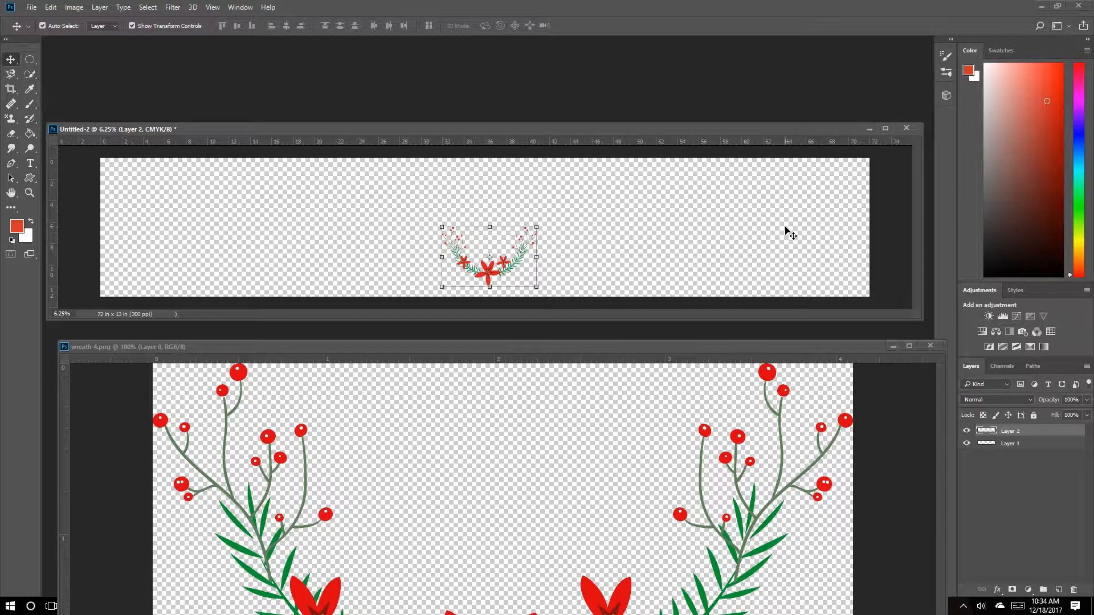
left_click(559, 249)
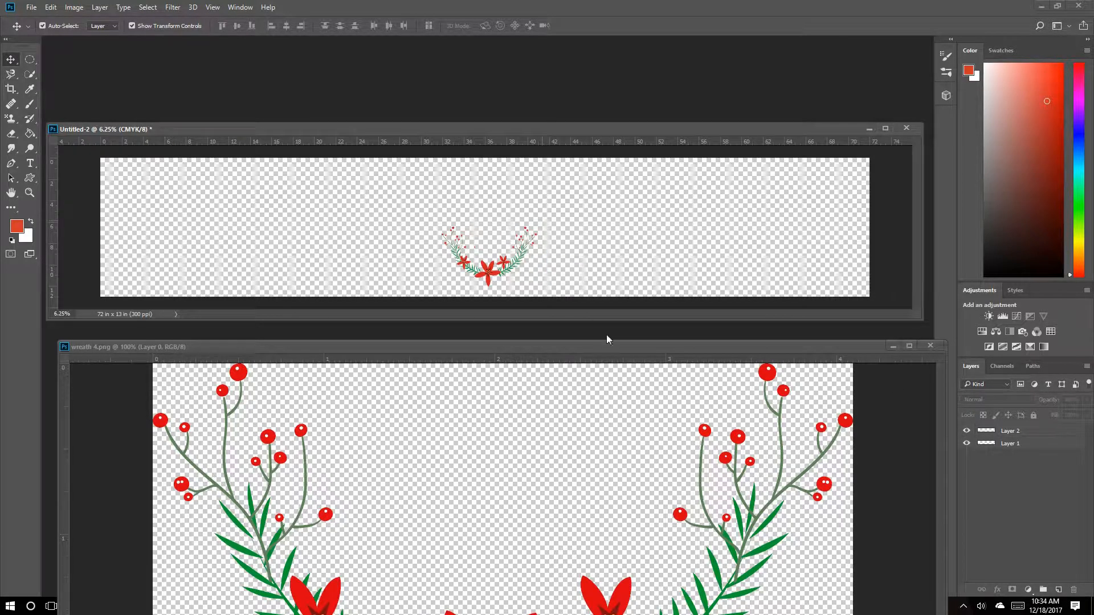
left_click(898, 347)
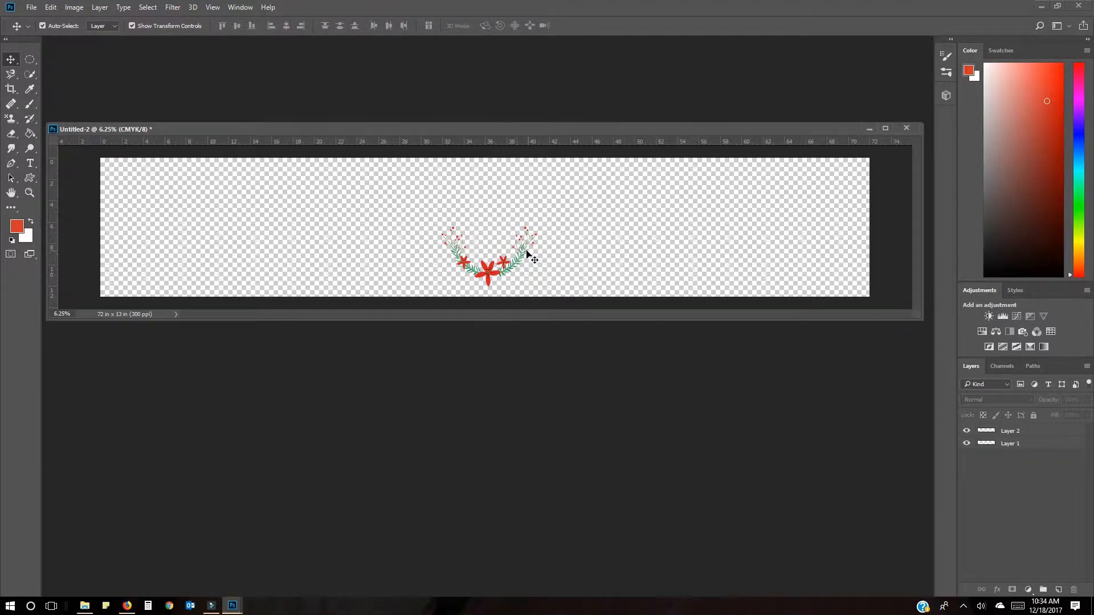
Step: Duplicate the half-wreath layer and place the copy directly above the original
left_click(489, 268)
left_click_drag(1040, 427, 1059, 589)
left_click_drag(490, 274, 485, 214)
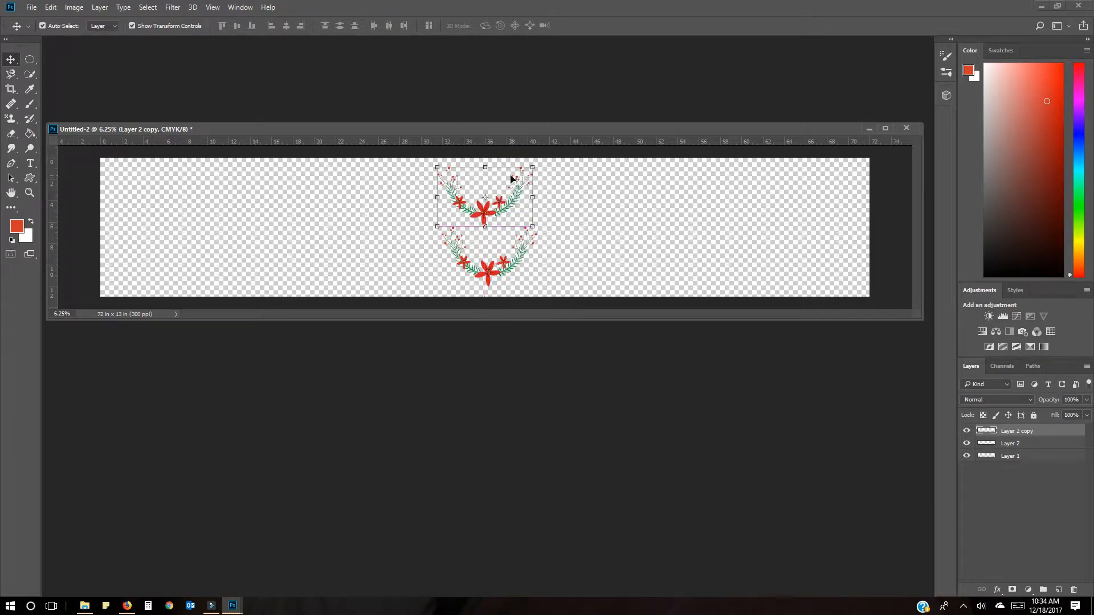
Step: Rotate the copied half wreath about 180° and align it with the lower half to form a closed wreath
left_click_drag(540, 165, 445, 224)
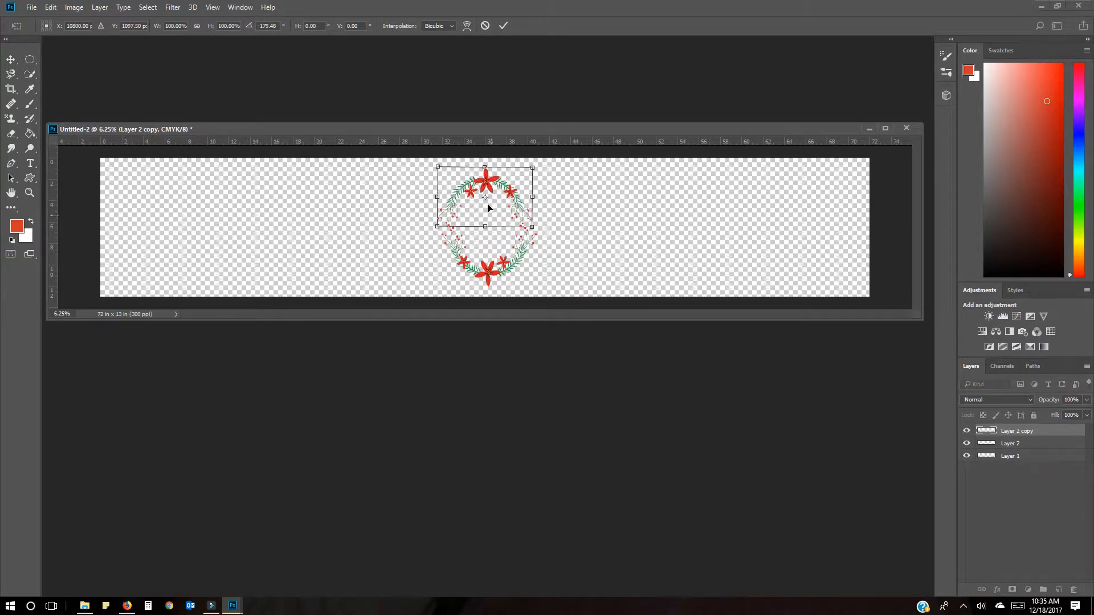
left_click_drag(489, 187, 493, 187)
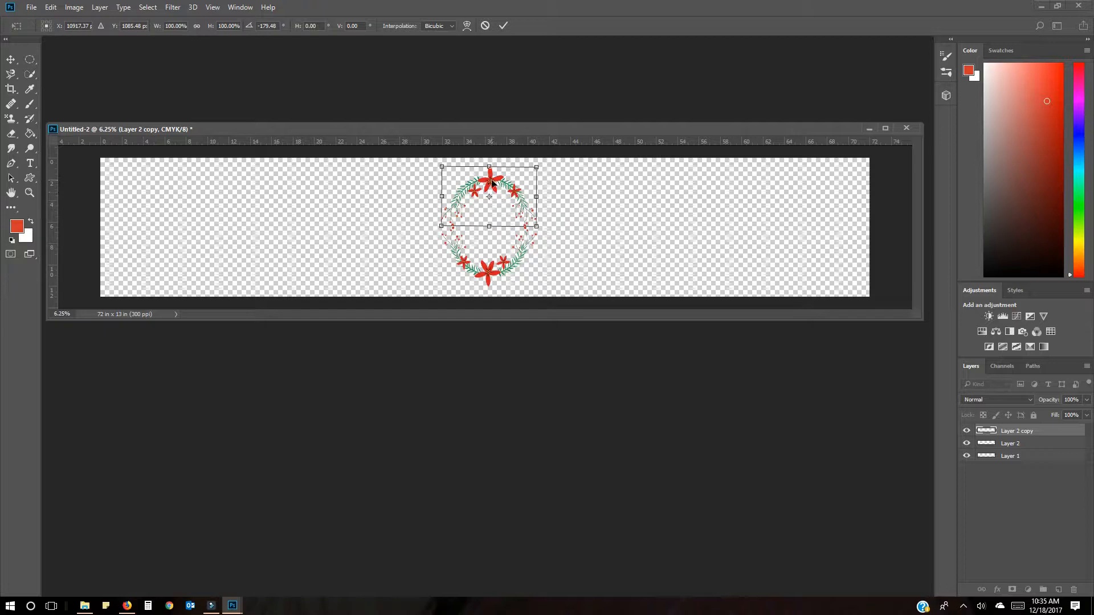
key("Return")
left_click_drag(494, 191, 494, 190)
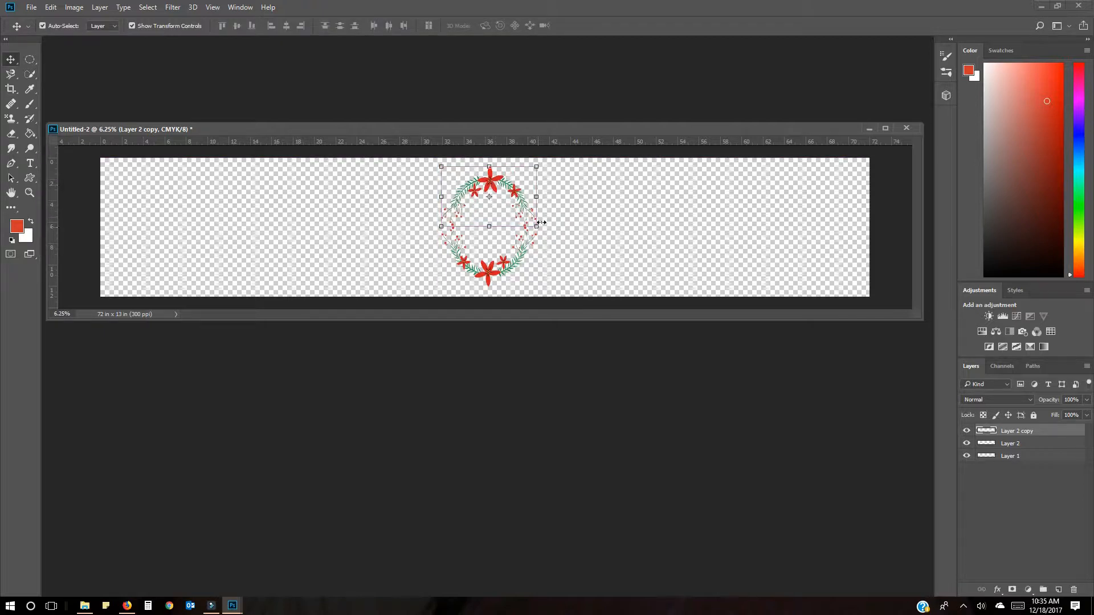
left_click(563, 277)
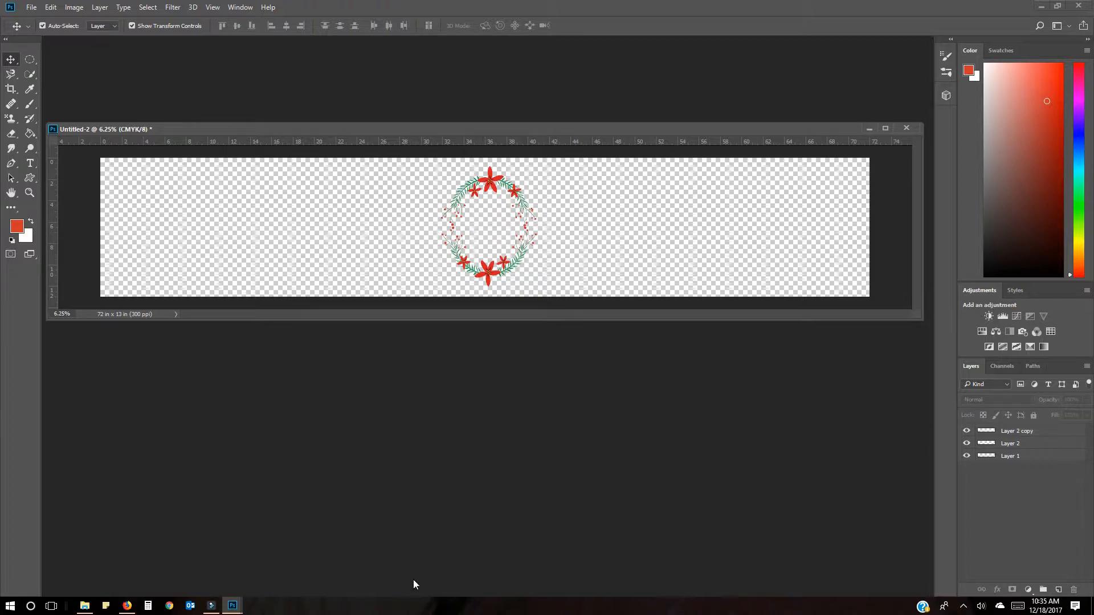
Step: Add the 1 (3).png Merry Christmas artwork at the banner's right end, rotated about 90° counterclockwise, and an oppositely turned copy at the left end
mouse_move(236, 607)
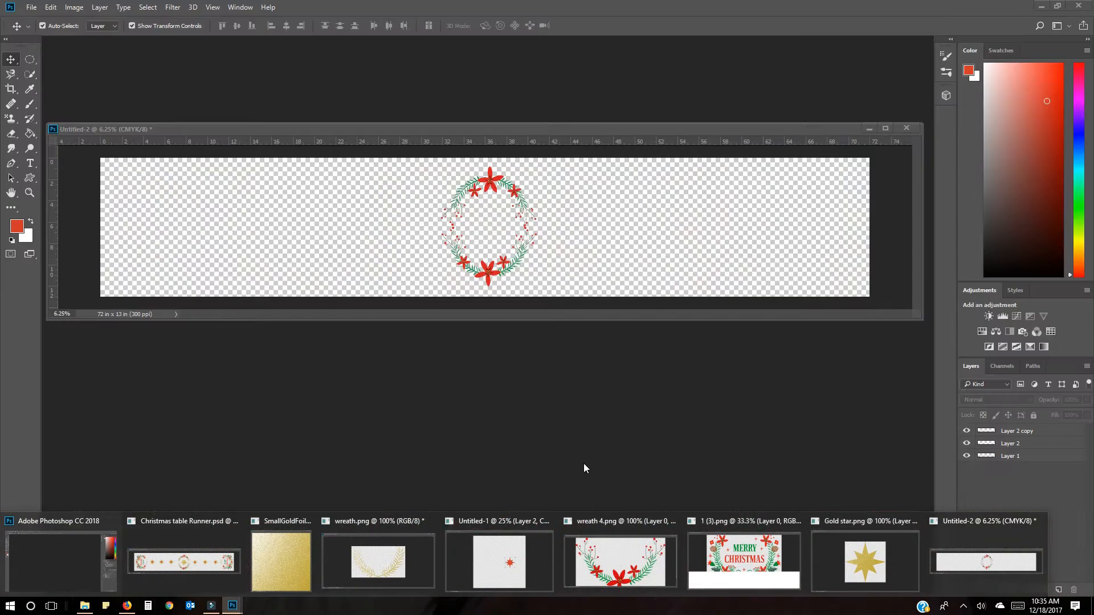
left_click(728, 543)
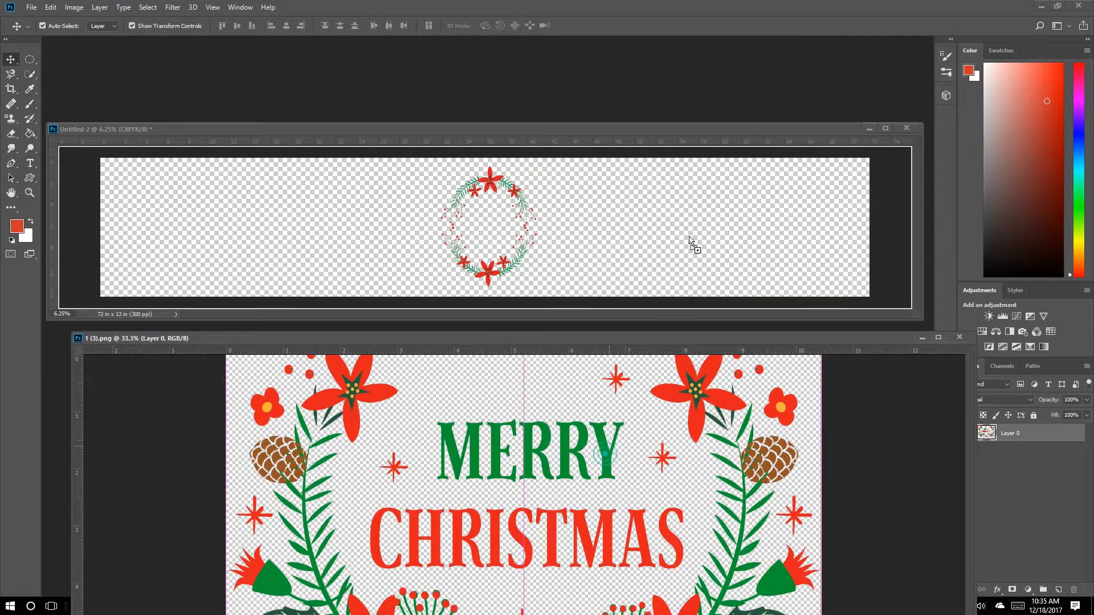
left_click_drag(705, 216, 733, 230)
left_click_drag(751, 190, 649, 190)
left_click_drag(716, 242, 847, 234)
left_click_drag(850, 234, 850, 234)
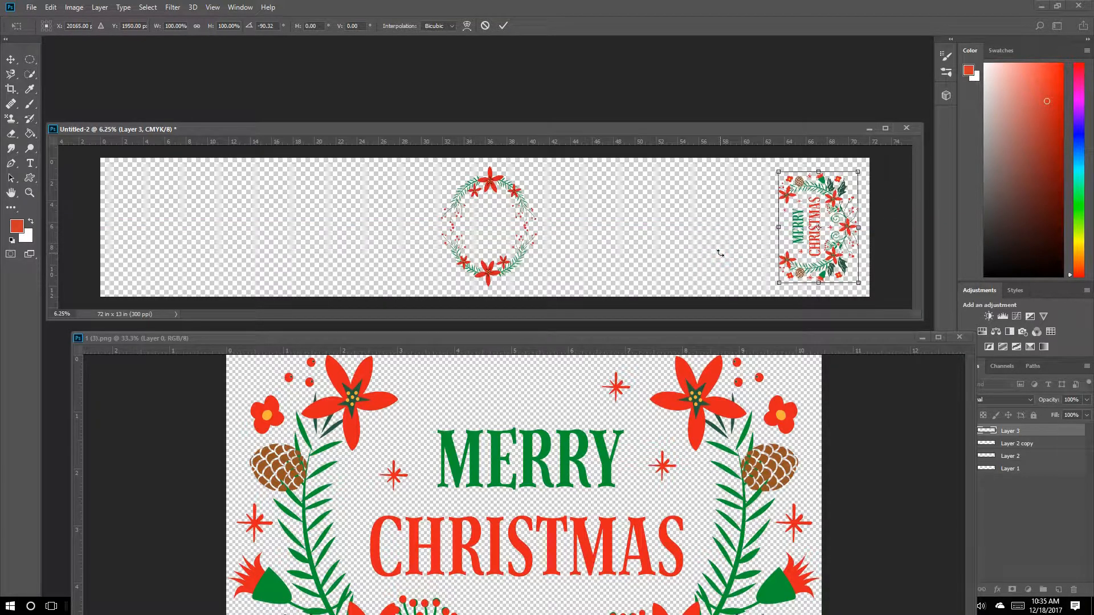
key("Return")
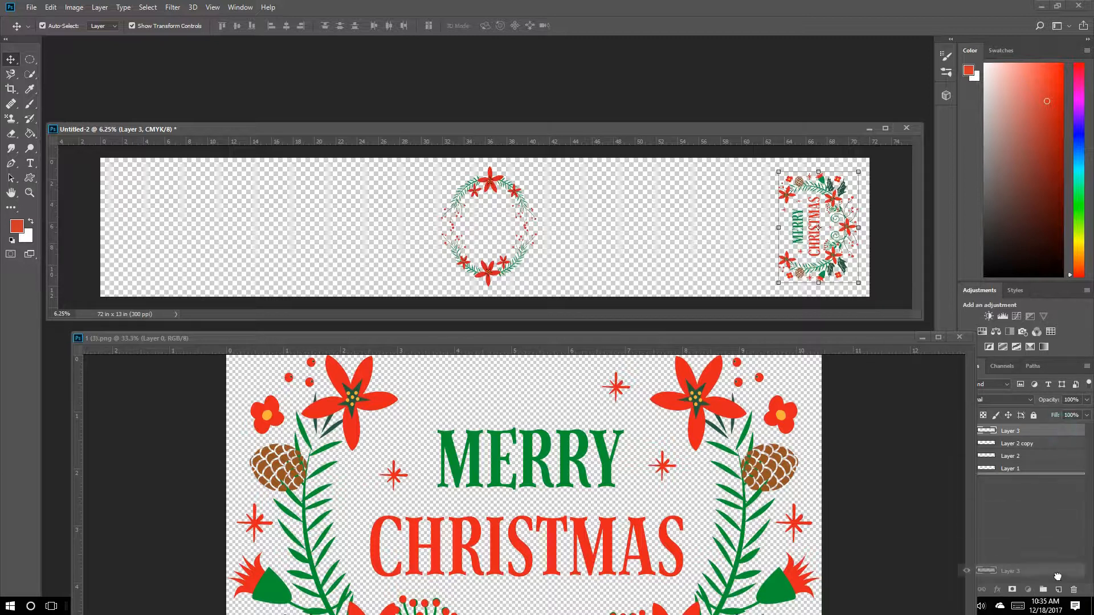
left_click_drag(842, 235, 185, 231)
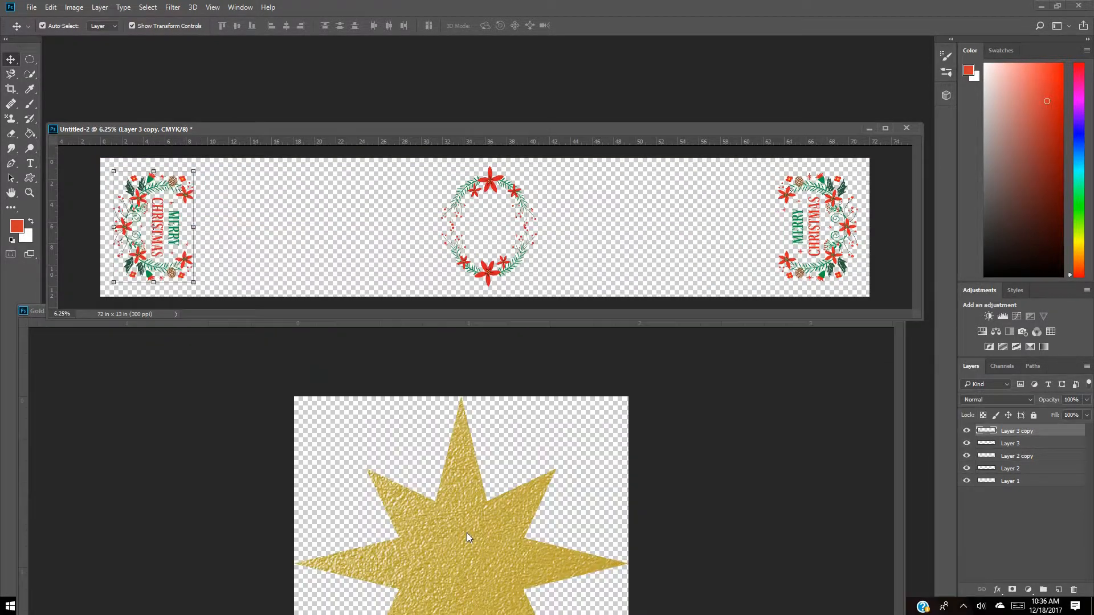
Step: Copy the star from Gold star.png into the banner, enlarge it and place it beside the left Merry Christmas artwork
left_click(466, 534)
left_click_drag(458, 444, 405, 243)
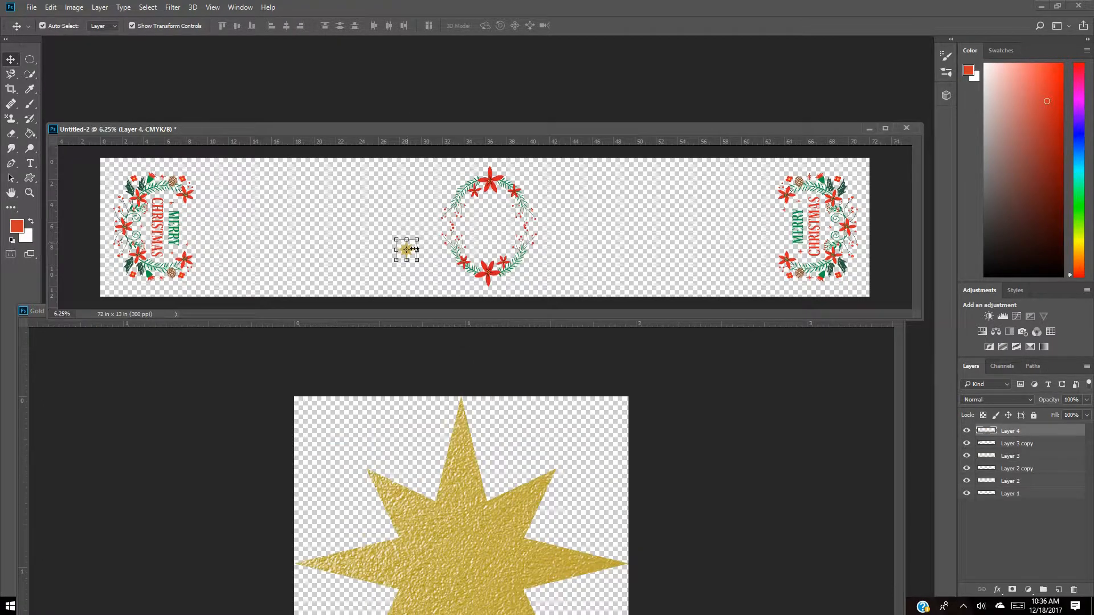
left_click(870, 326)
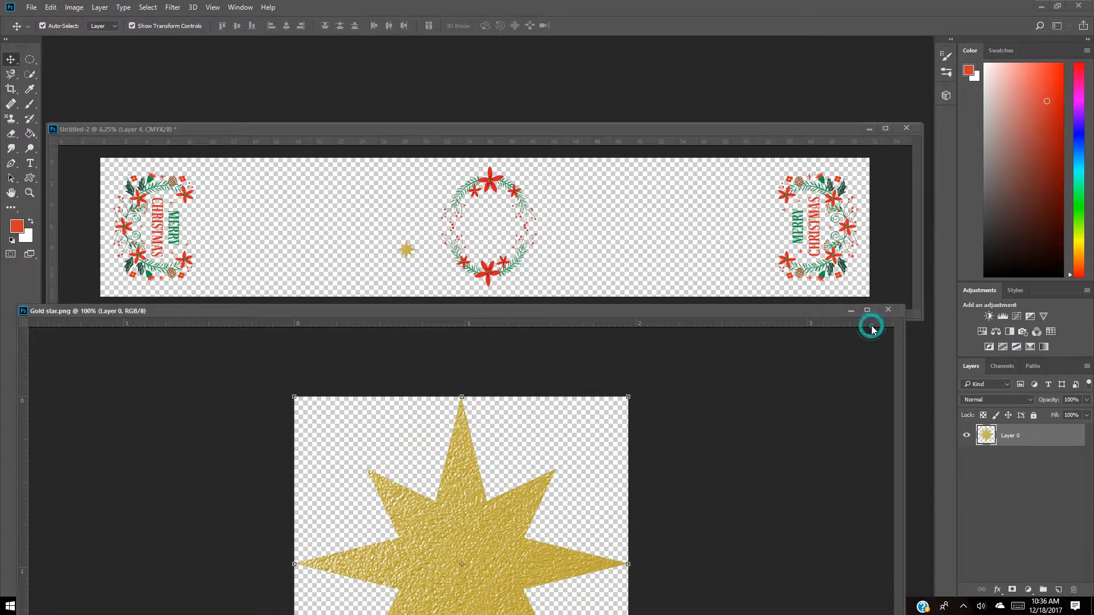
left_click(849, 312)
key("ctrl+t")
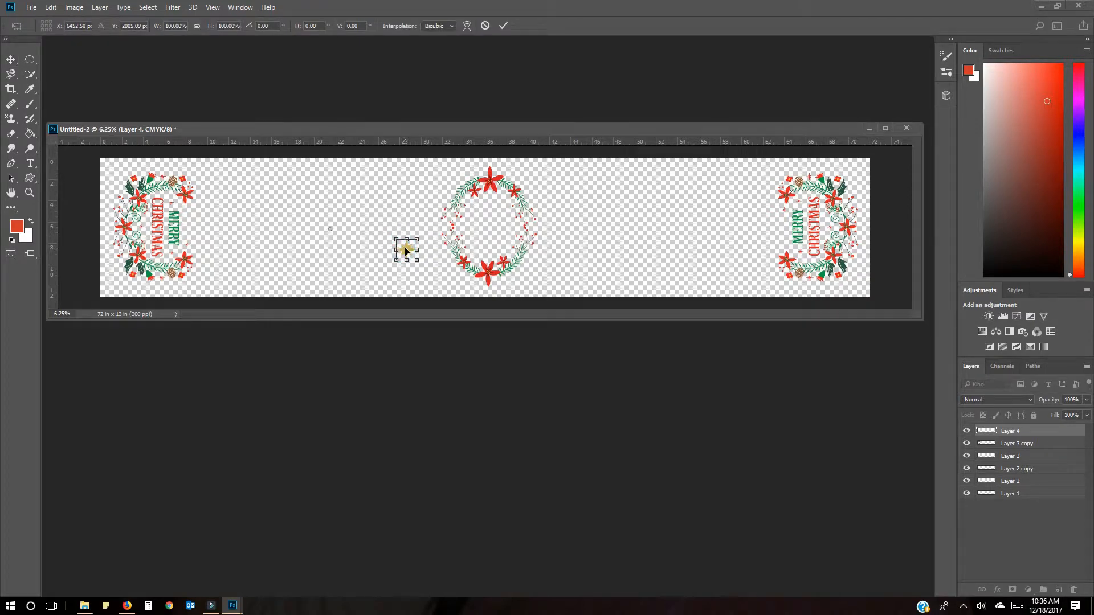
key("Return")
left_click_drag(408, 254, 405, 247)
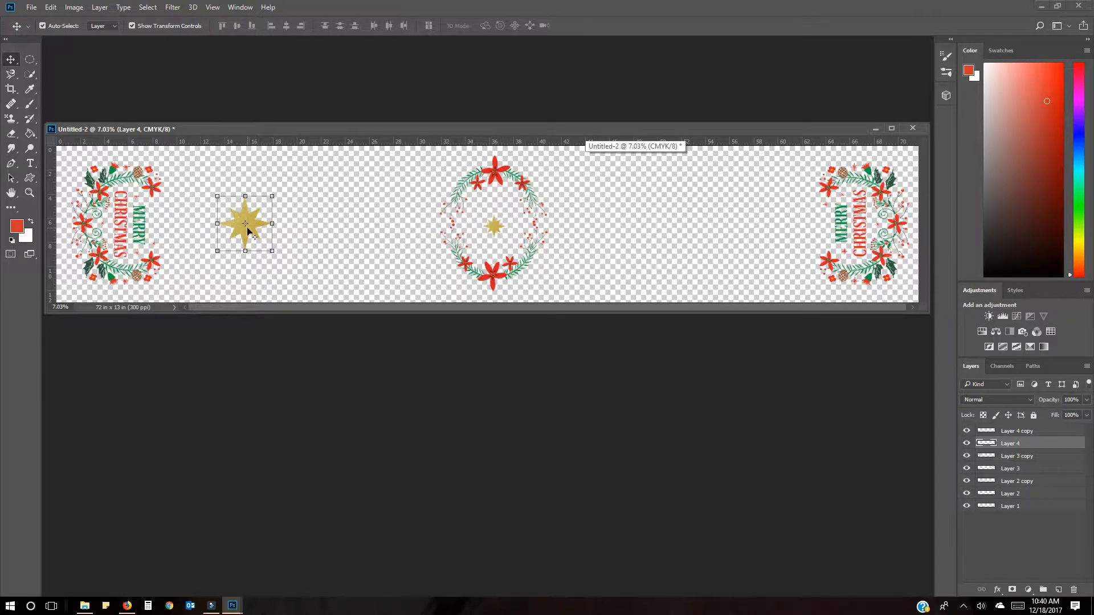
Step: Examine the whole banner fitted on screen and the central wreath at print size
left_click(213, 7)
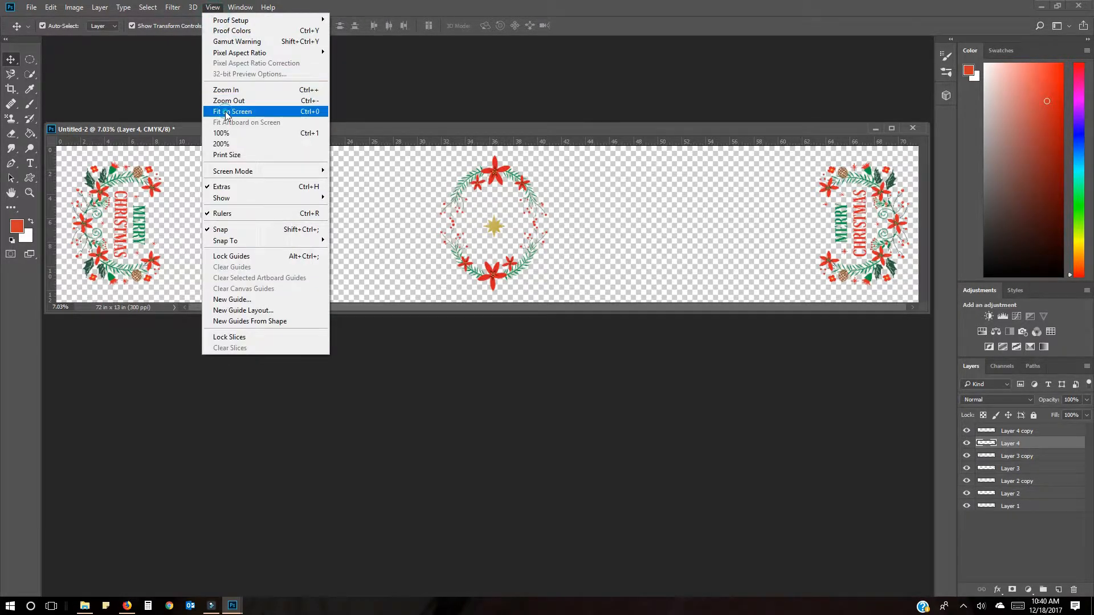
left_click(226, 113)
left_click(212, 7)
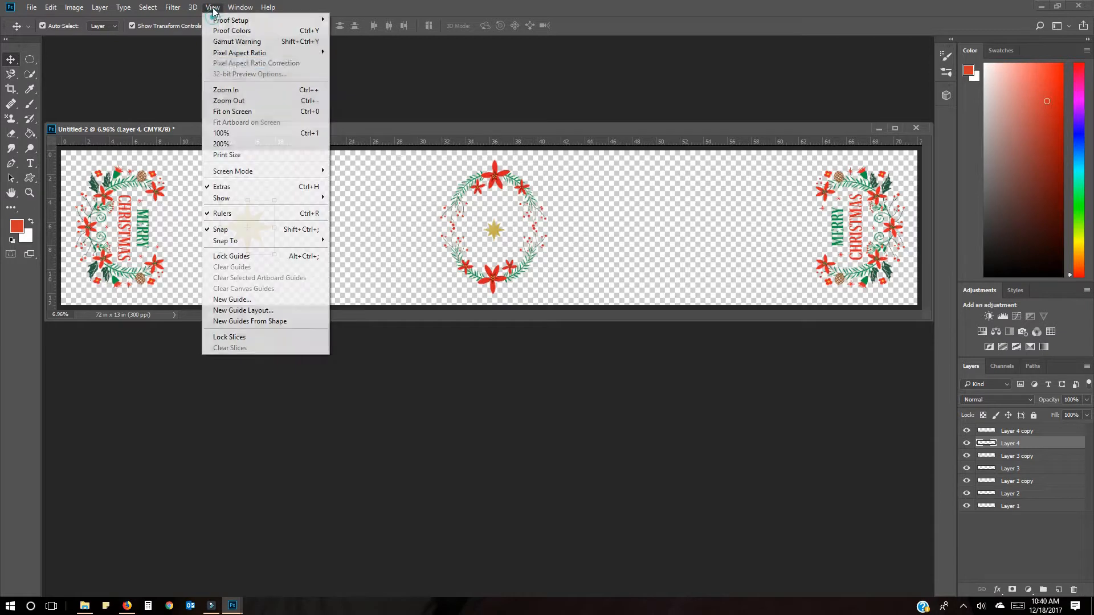
left_click(235, 108)
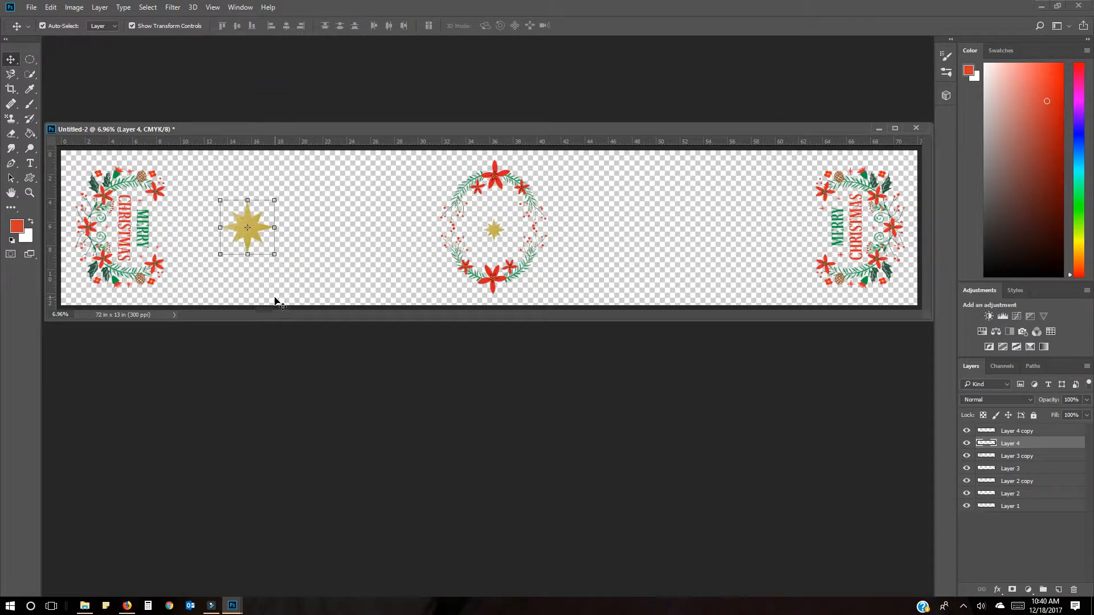
left_click(234, 8)
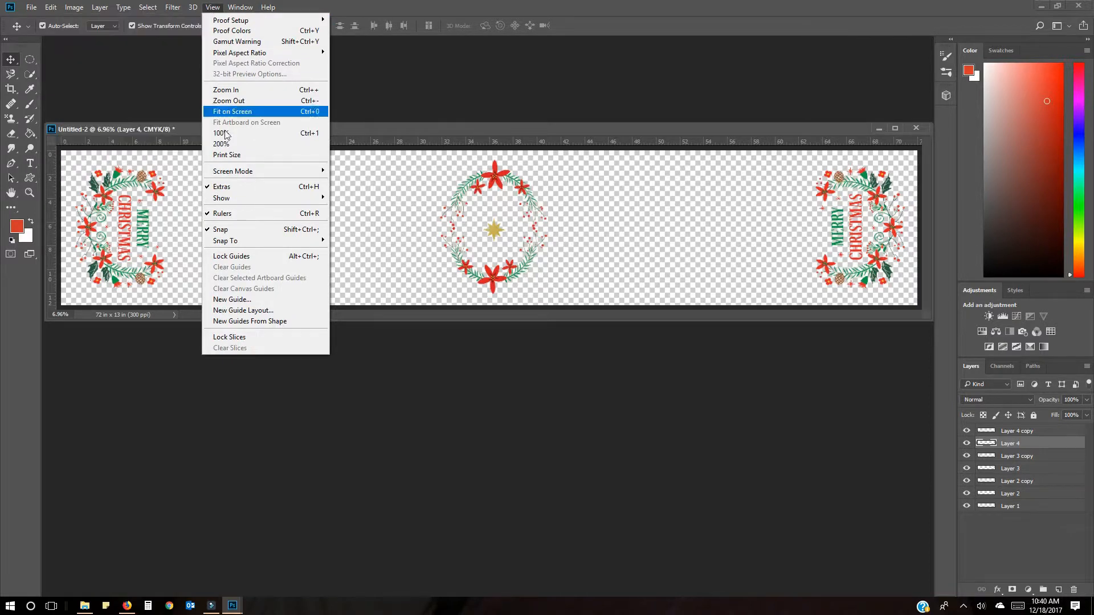
left_click(225, 154)
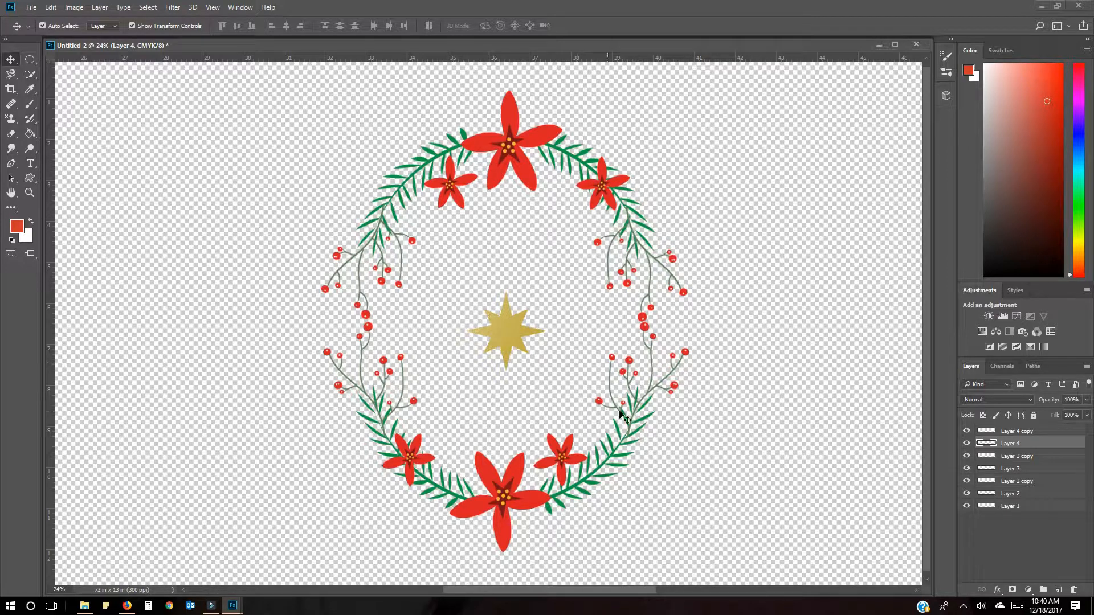
left_click(213, 7)
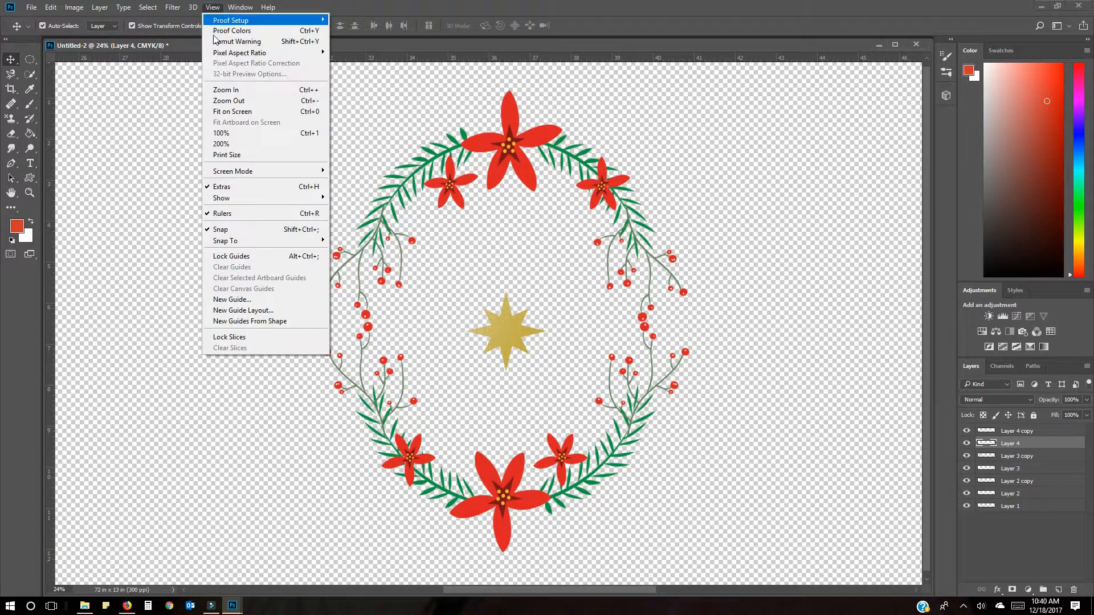
left_click(230, 112)
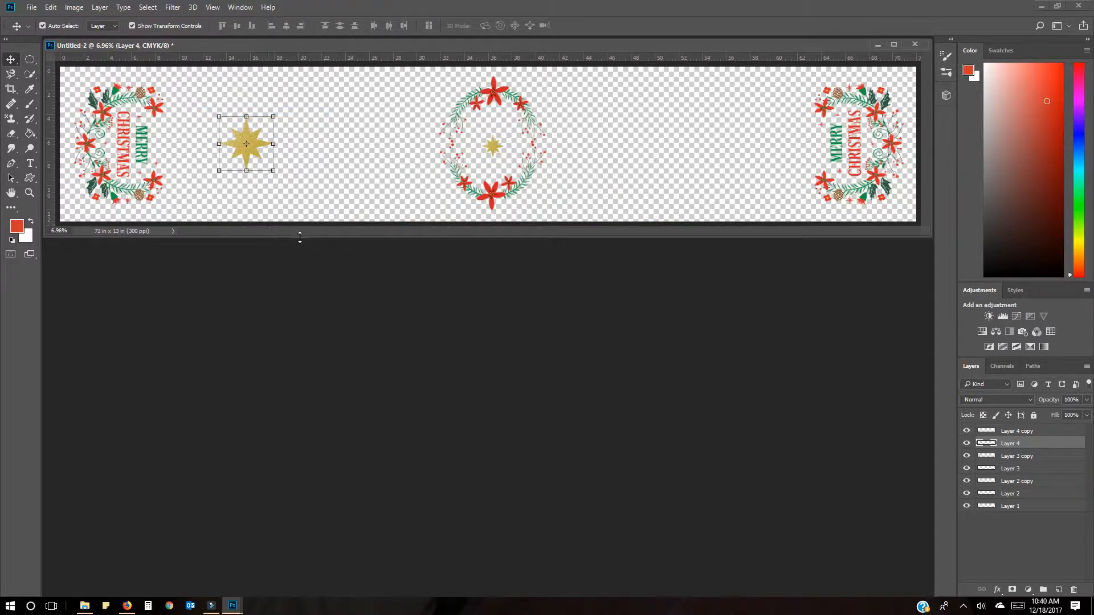
Step: Undo the star copy inside the wreath and the last adjustments to the left gold star, leaving that star selected
left_click_drag(380, 43, 375, 237)
key("ctrl+z")
left_click(294, 339)
left_click(233, 341)
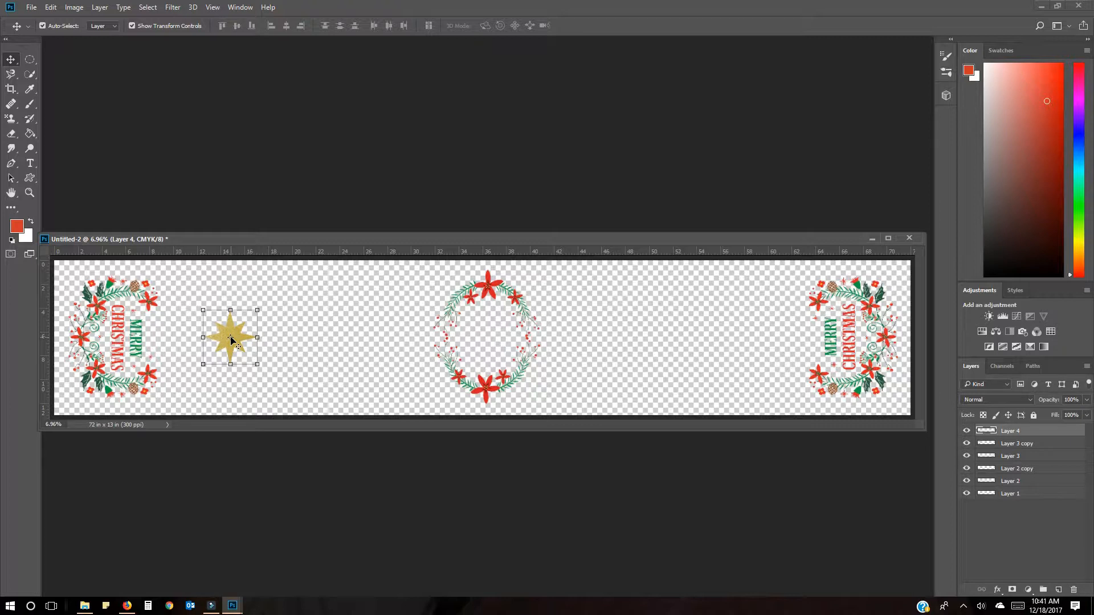
key("ctrl+alt+z")
left_click(289, 378)
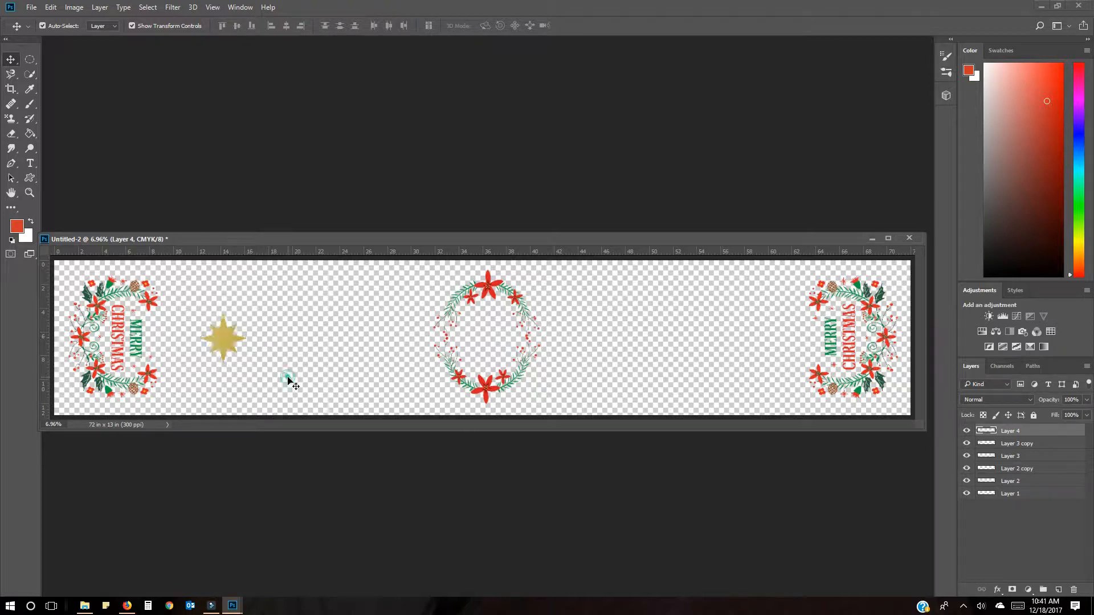
left_click(229, 345)
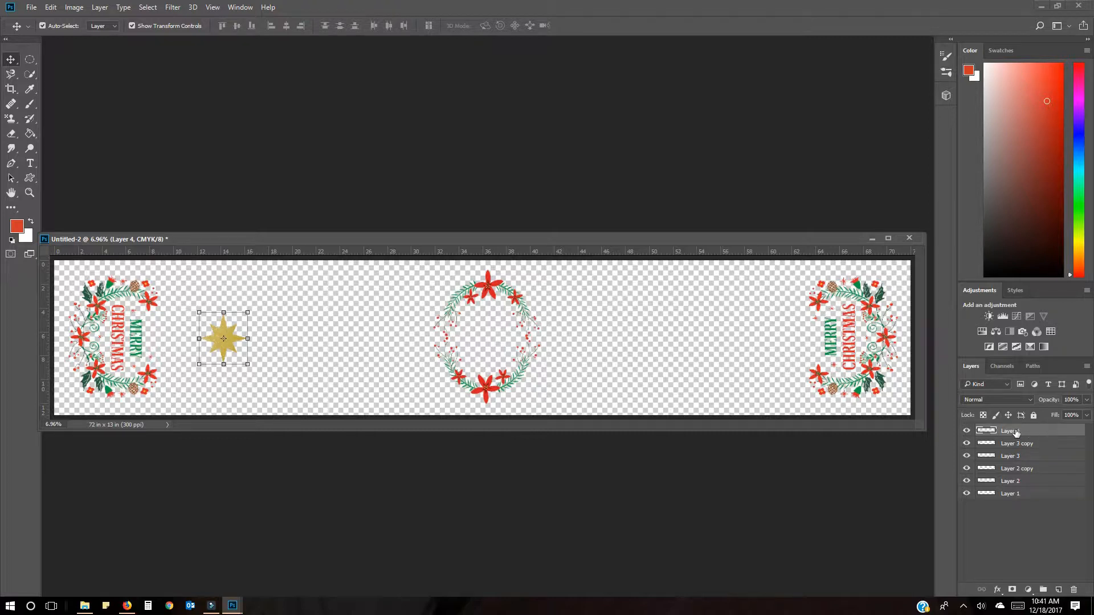
Step: Duplicate the left gold star and place the copies beside it, inside the wreath and just right of the wreath
left_click_drag(1047, 434, 1059, 591)
left_click_drag(1048, 432, 1058, 591)
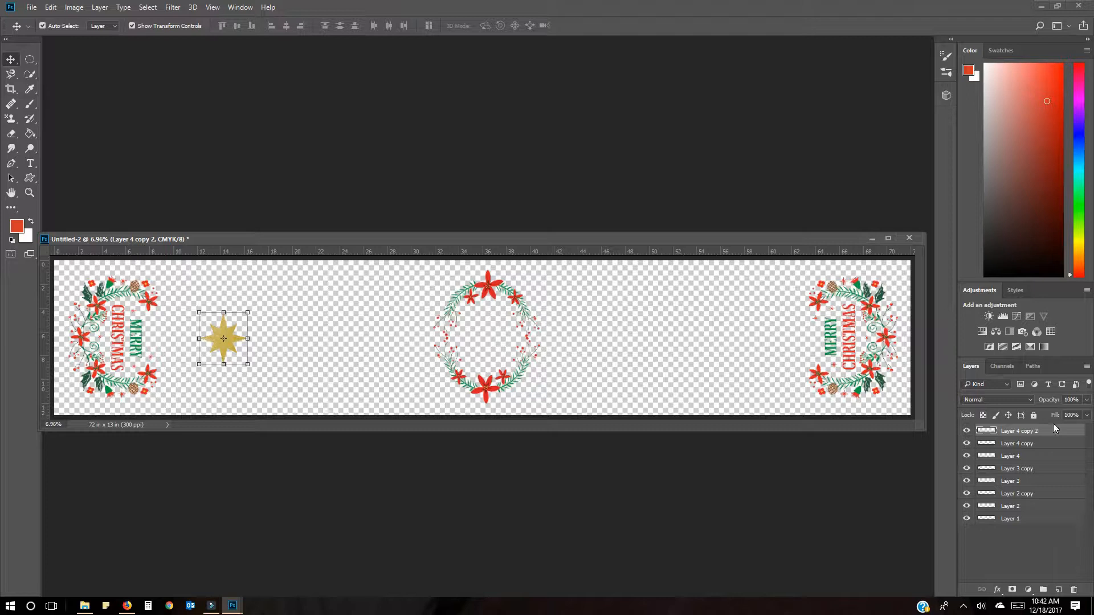
left_click_drag(1051, 432, 1058, 590)
key("ctrl+t")
left_click_drag(227, 342, 281, 342)
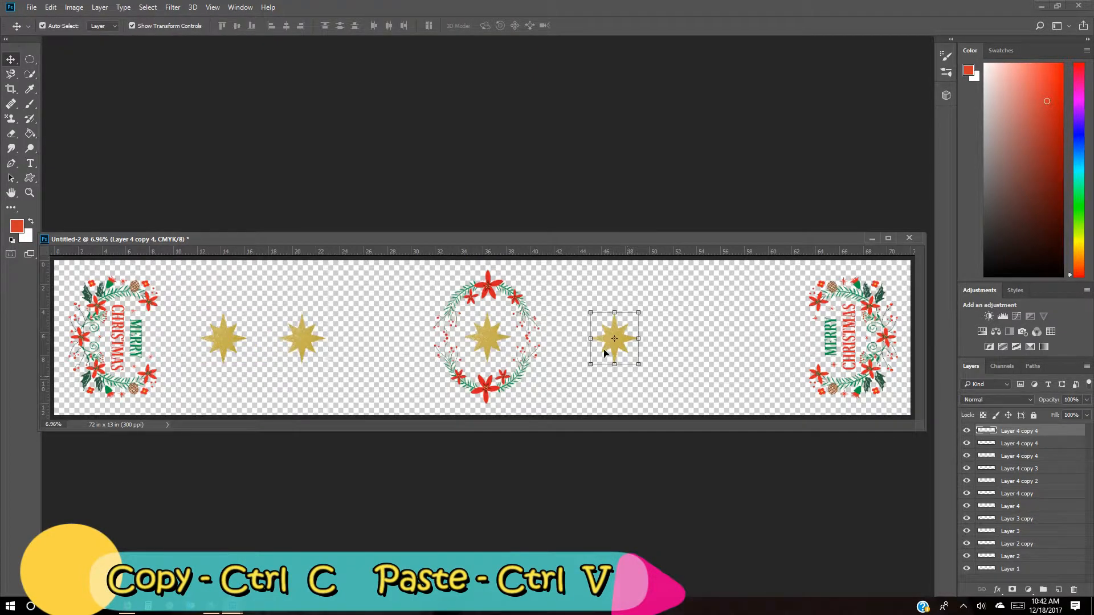
left_click(649, 346)
key("Return")
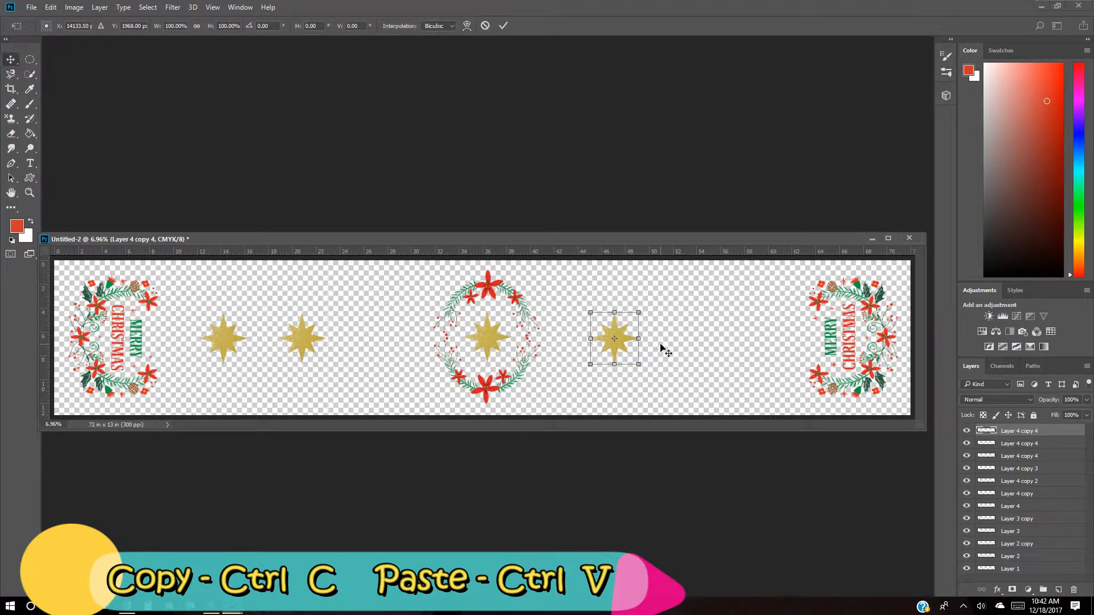
left_click(662, 345)
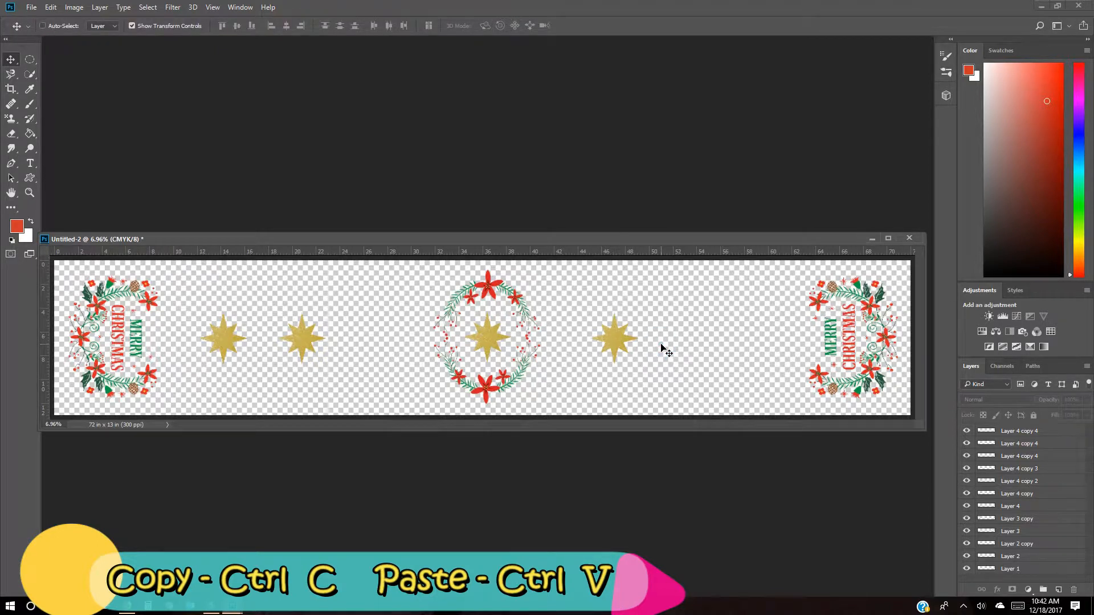
Step: Paste more gold star copies and spread them along the banner's midline so three stars stand on each side of the wreath
key("ctrl+v")
left_click_drag(494, 345, 706, 342)
left_click_drag(607, 352, 599, 352)
left_click_drag(701, 337, 698, 338)
left_click_drag(309, 337, 335, 337)
left_click_drag(299, 337, 411, 335)
left_click_drag(339, 336, 325, 336)
left_click_drag(421, 338, 410, 338)
Step: Delete the surplus star overlapping the leftmost gold star and even out the spacing of the three stars right of the wreath
mouse_move(237, 339)
left_mouse_down()
mouse_move(770, 340)
mouse_move(226, 343)
left_mouse_up()
key("Delete")
left_click(247, 383)
left_click_drag(607, 342, 599, 342)
left_click_drag(684, 341, 678, 341)
left_click_drag(760, 340, 757, 340)
Step: Slightly enlarge the gold star inside the central wreath
left_click(487, 341)
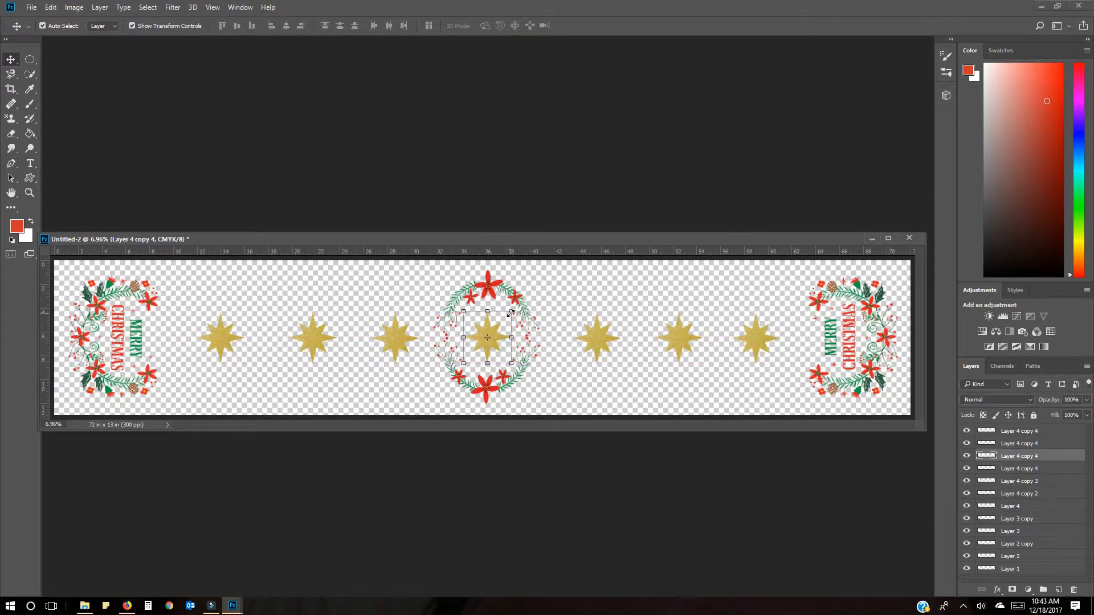
key("ctrl+t")
key("Return")
left_click(544, 399)
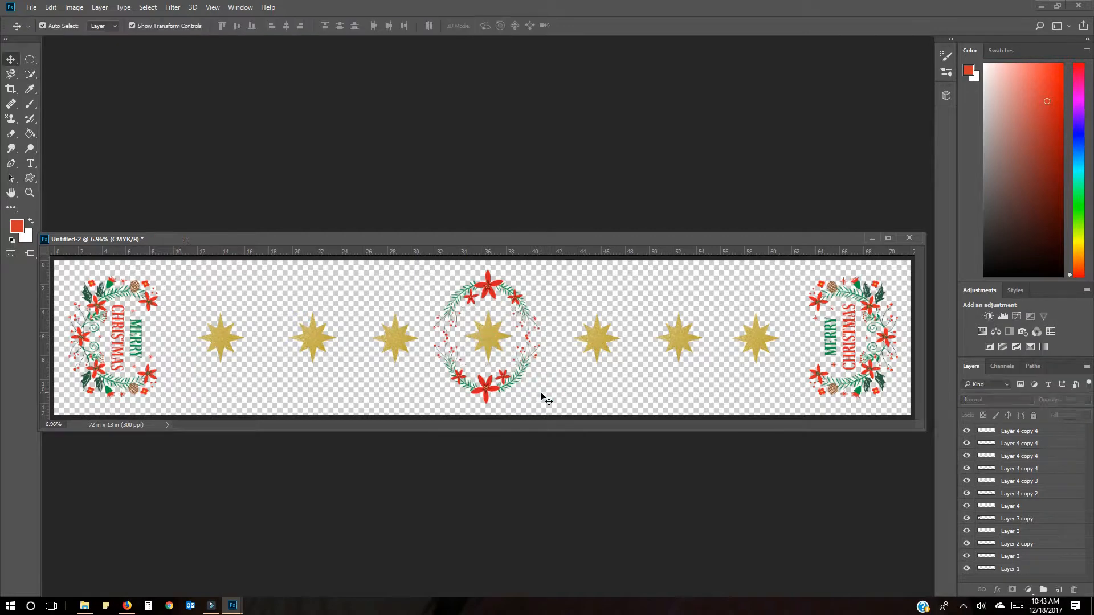
Step: In wreath.png, compare the laurel with its gold glitter layer off and on, and merge that layer with the laurel
key("ctrl+Tab")
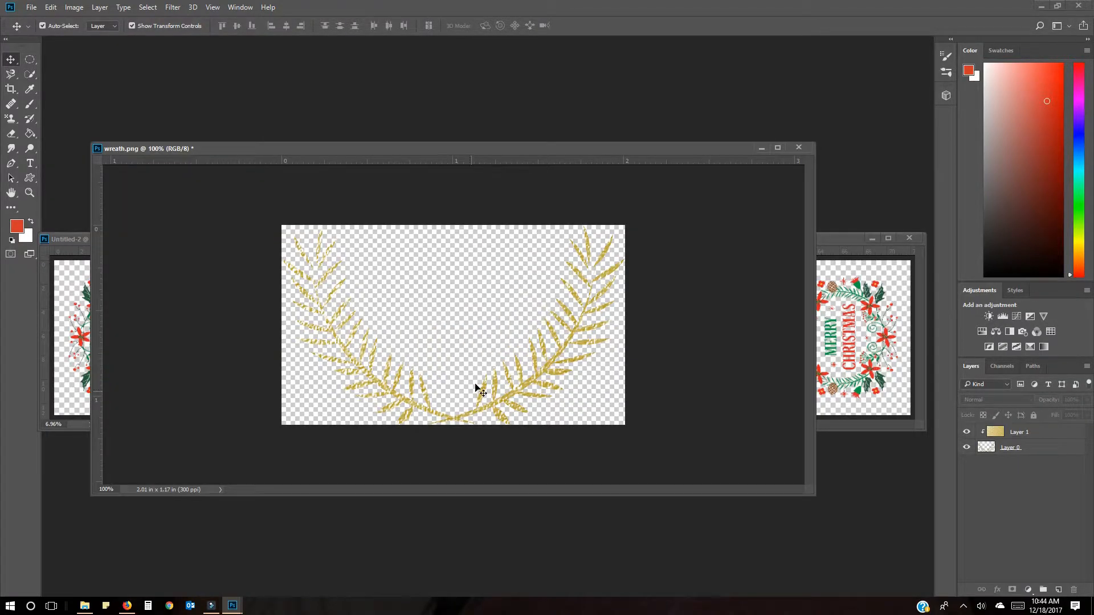
left_click(967, 433)
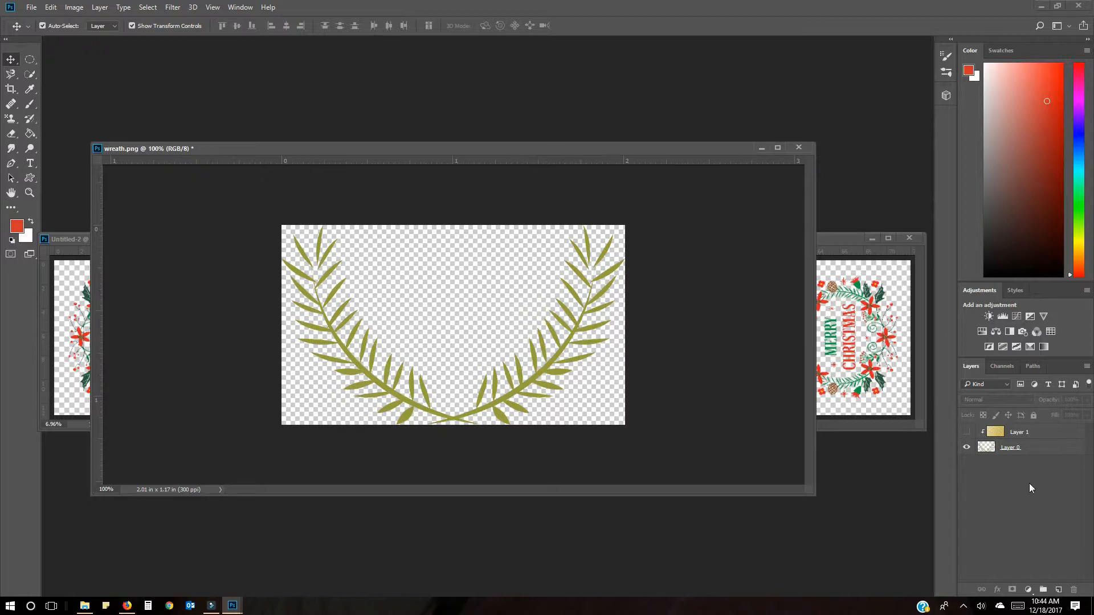
left_click(966, 432)
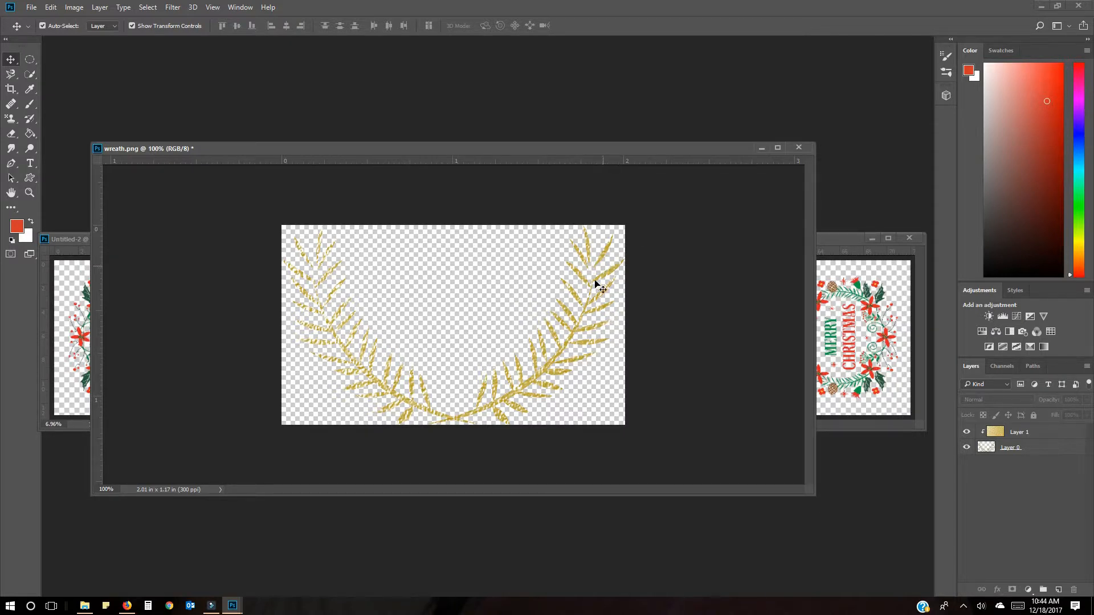
right_click(1027, 438)
left_click(958, 432)
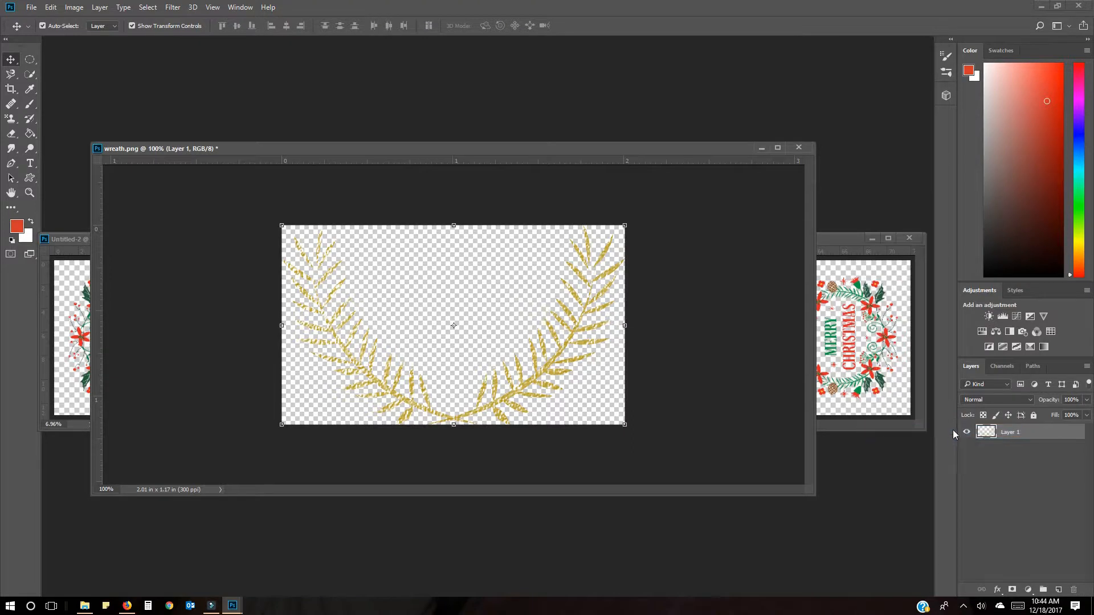
Step: Copy the merged gold laurel from wreath.png into the banner and minimize wreath.png
left_click_drag(696, 156, 712, 401)
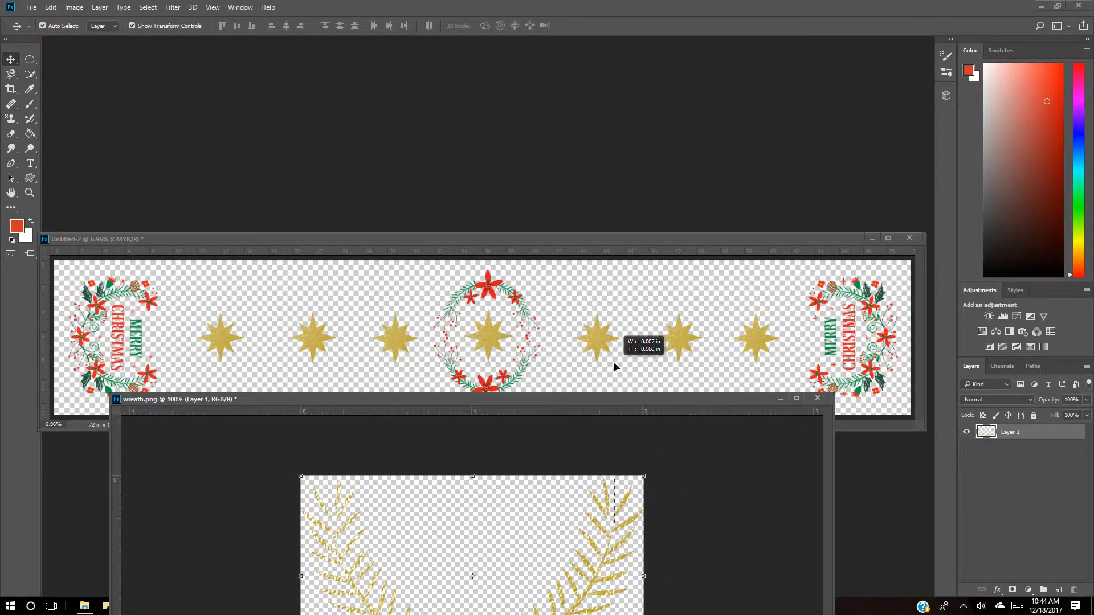
left_click_drag(623, 560, 601, 365)
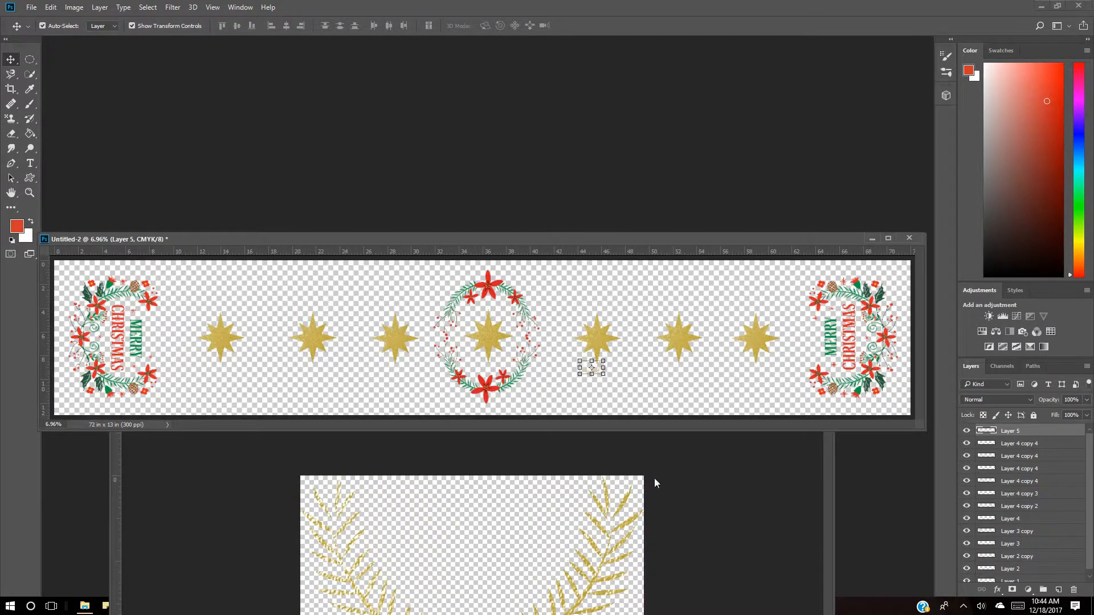
left_click_drag(713, 239, 720, 174)
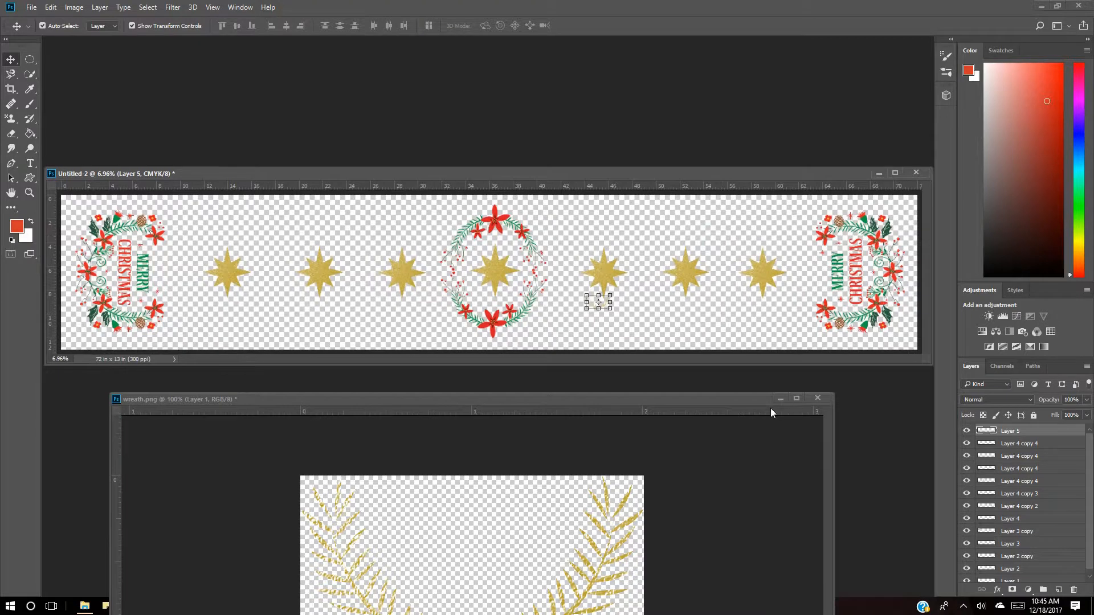
left_click(780, 398)
Step: Enlarge the gold laurel to about 398% width and 444% height and fit it over the lower half of the central wreath
left_click_drag(501, 302, 536, 274)
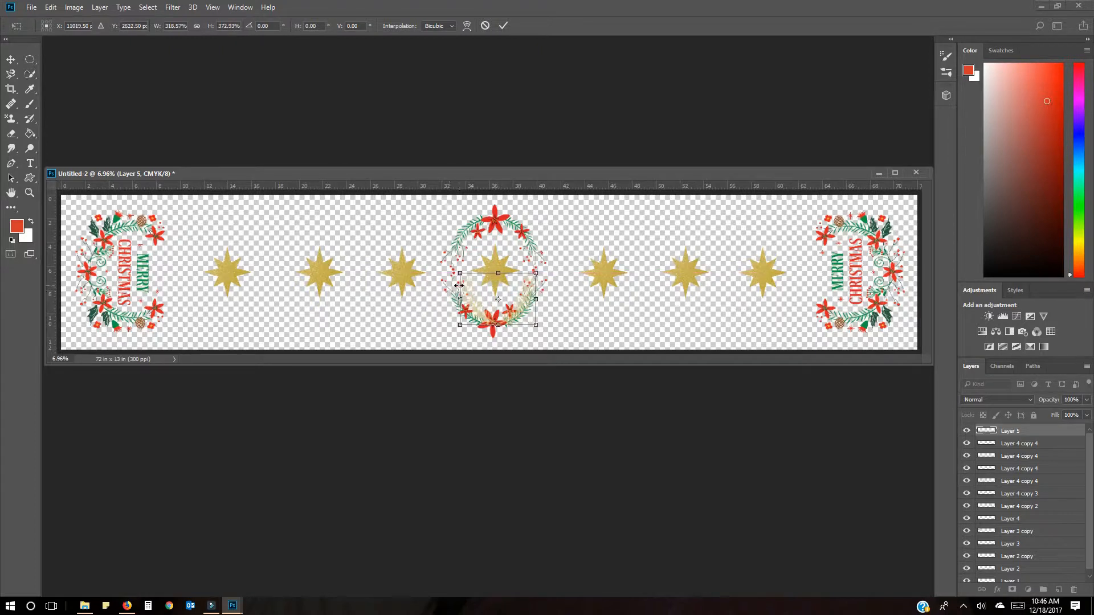
left_click_drag(459, 276, 451, 267)
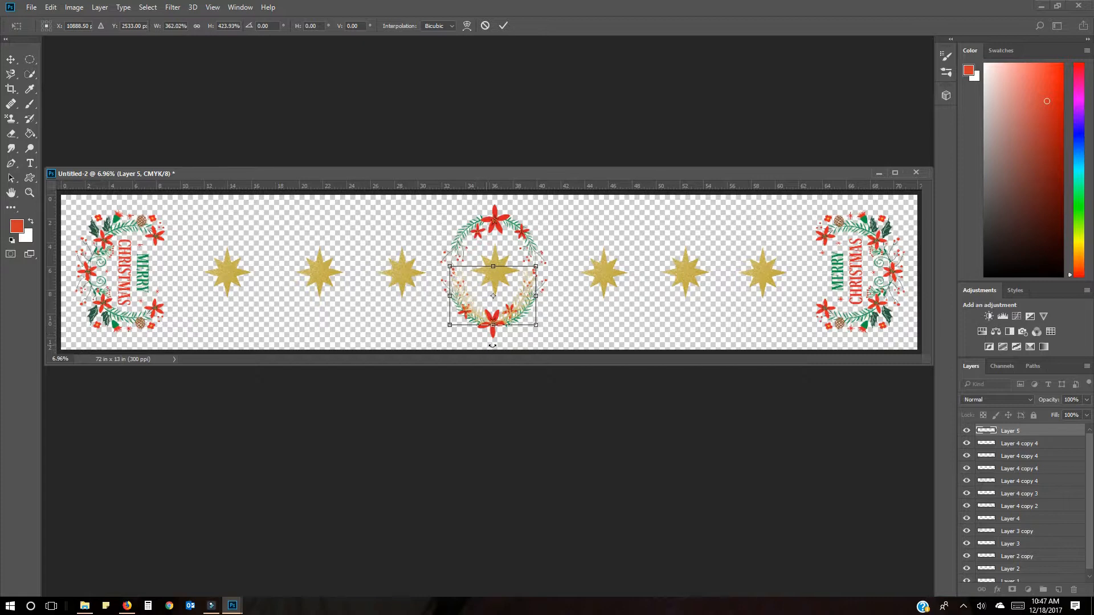
left_click_drag(448, 327, 446, 327)
left_click_drag(535, 297, 540, 297)
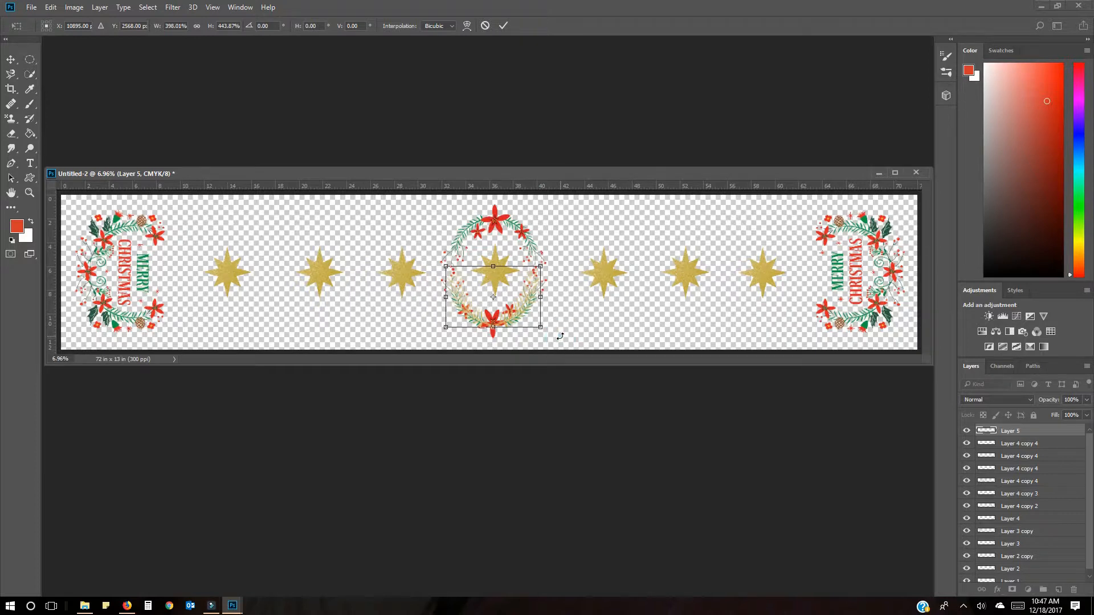
key("Return")
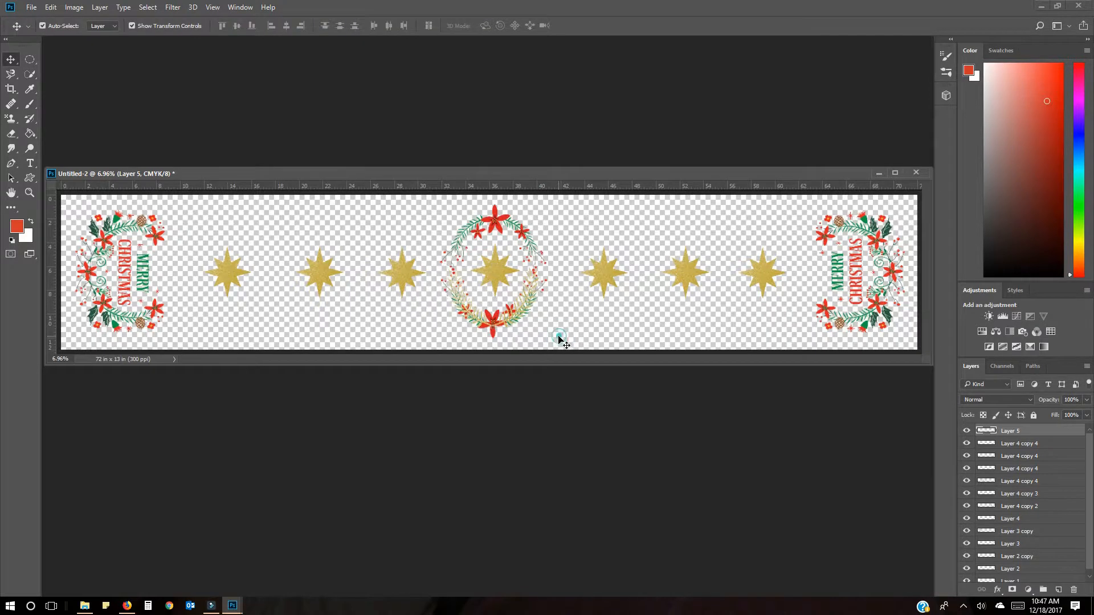
left_click(559, 339)
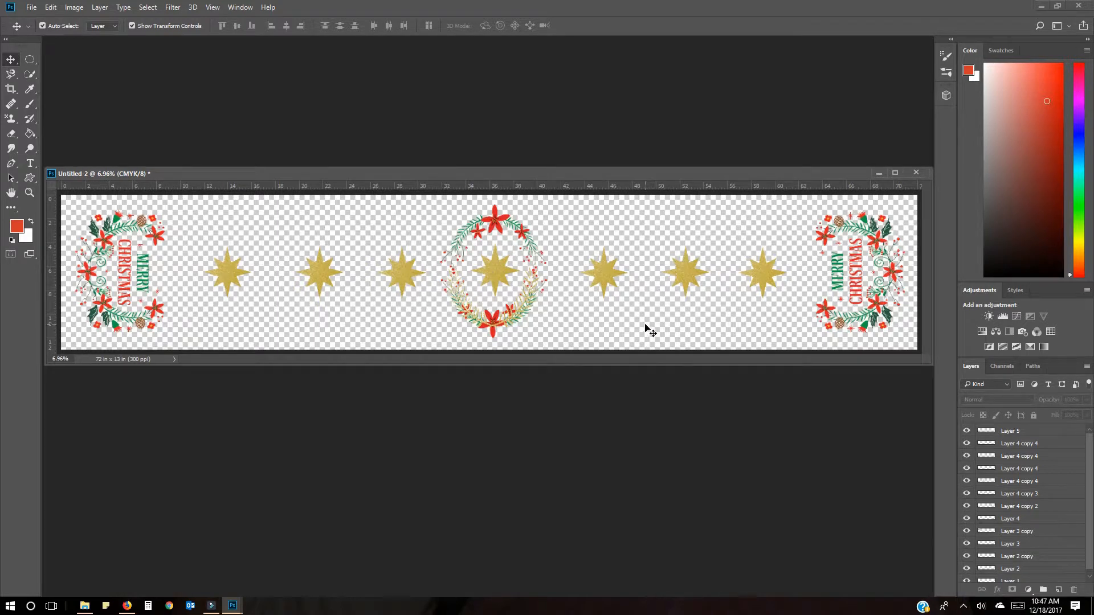
Step: Move the gold laurel layer below the green wreath layers, directly above Layer 1
left_click(533, 310)
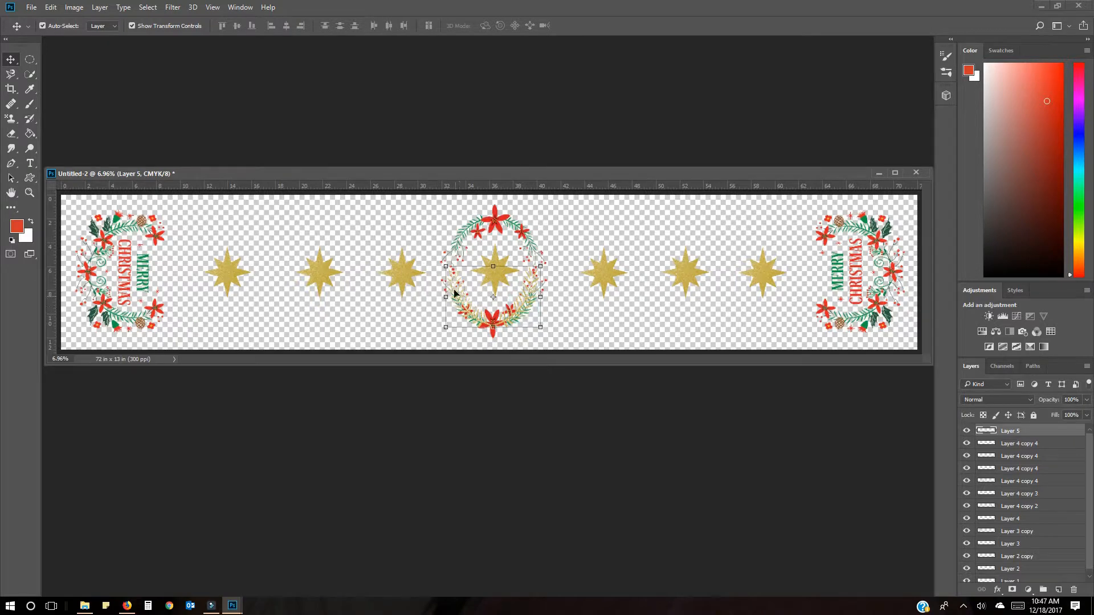
left_click(30, 193)
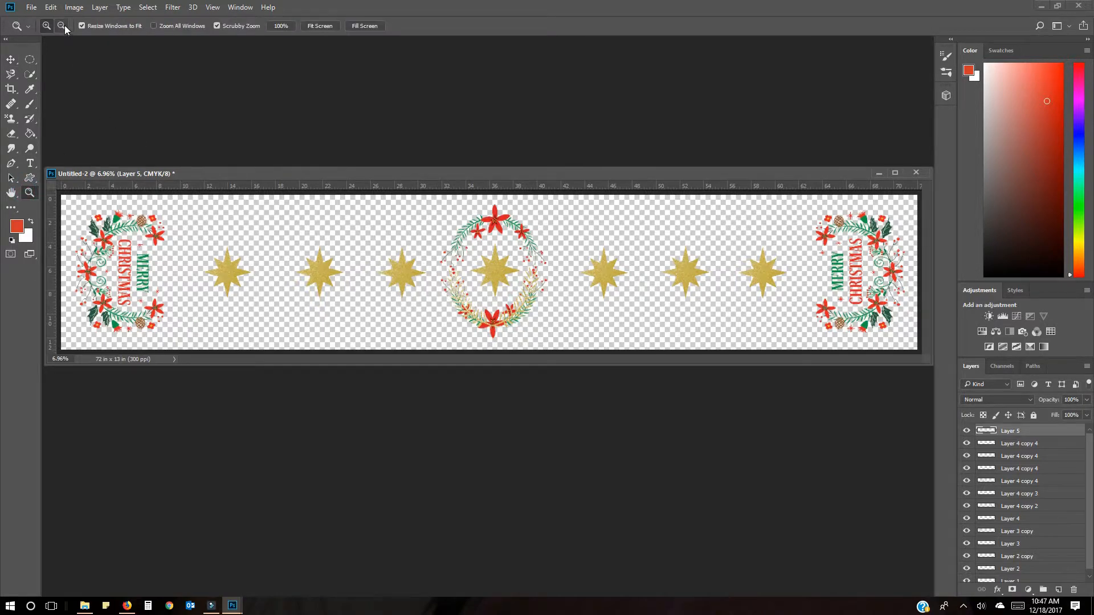
left_click(373, 217)
left_click(372, 217)
left_click_drag(604, 478, 714, 472)
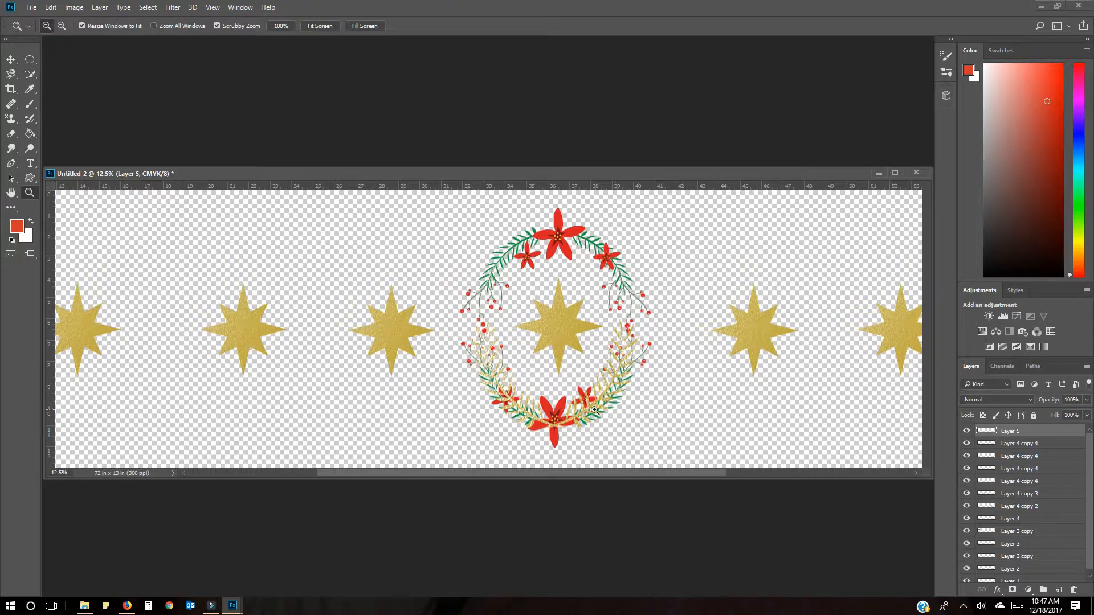
left_click(10, 58)
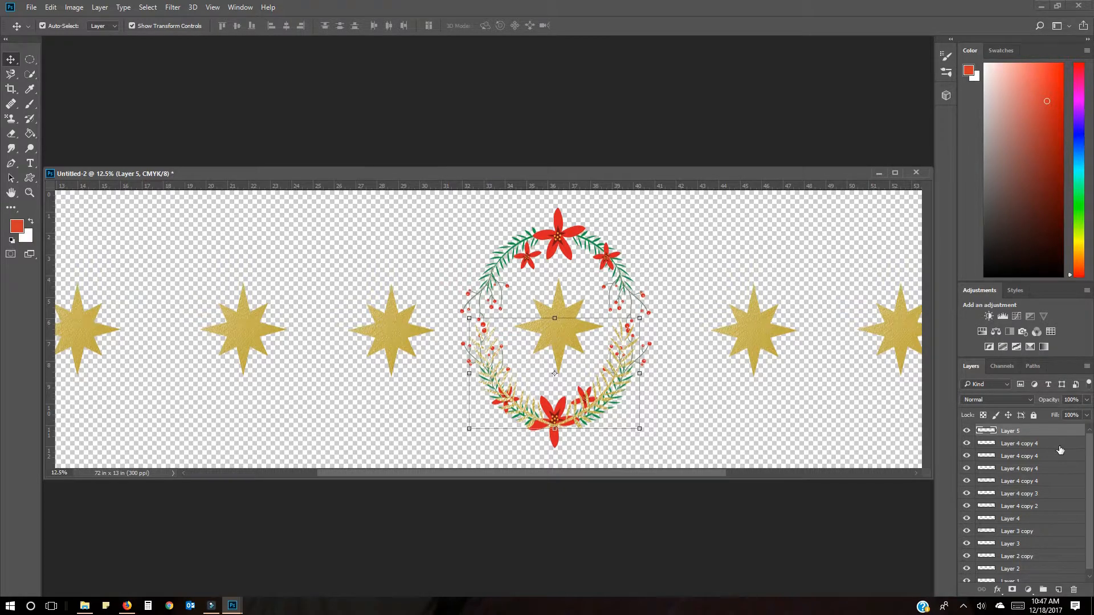
left_click_drag(1058, 434, 1057, 573)
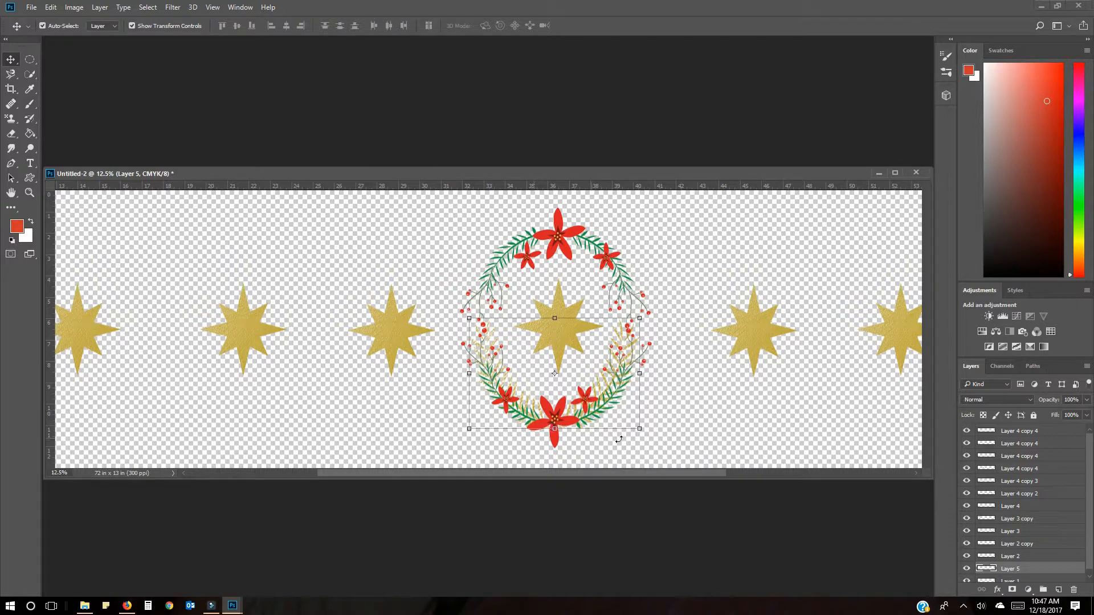
left_click_drag(1090, 528, 1090, 532)
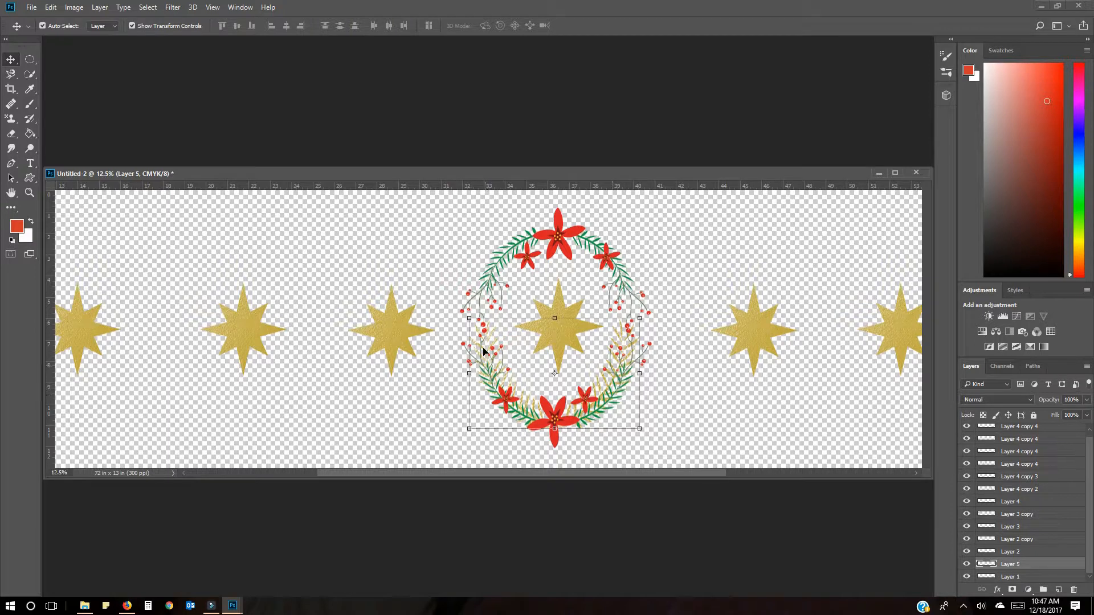
left_click(698, 413)
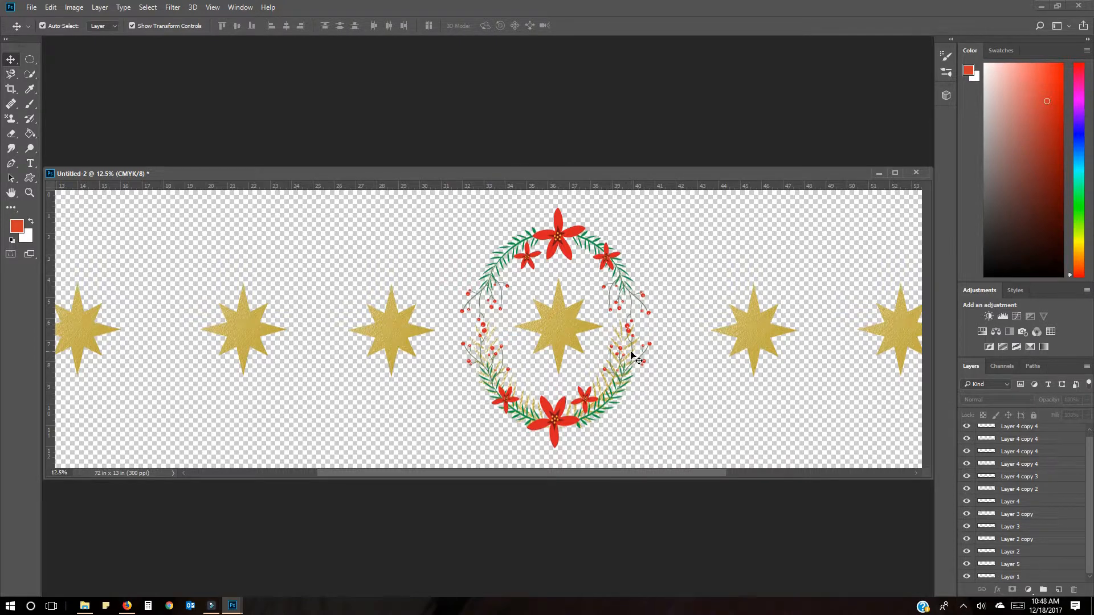
left_click(608, 388)
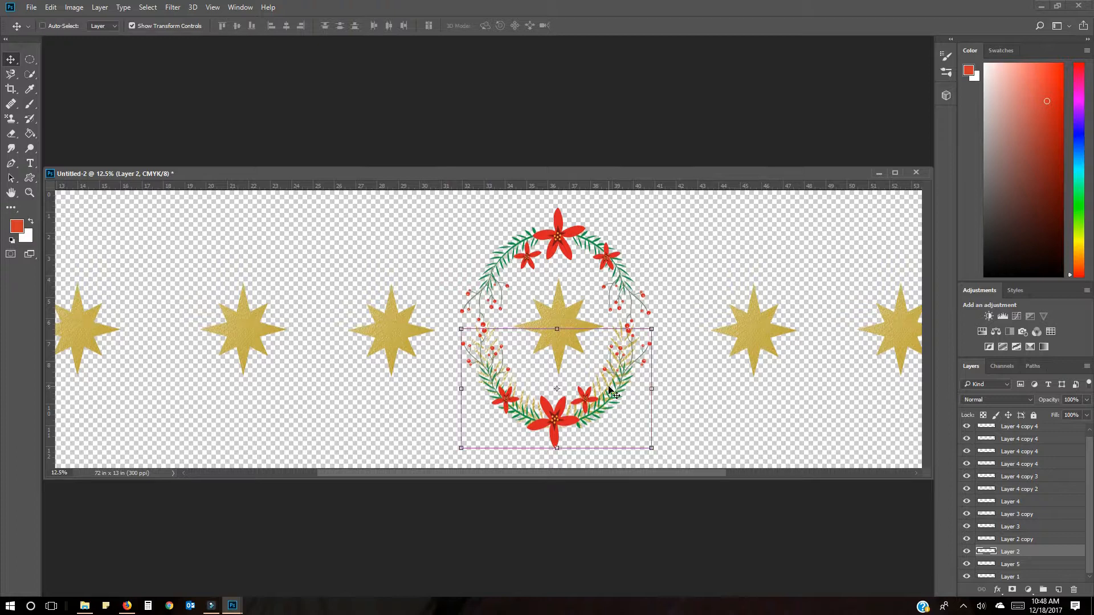
key("ctrl")
key("ctrl+v")
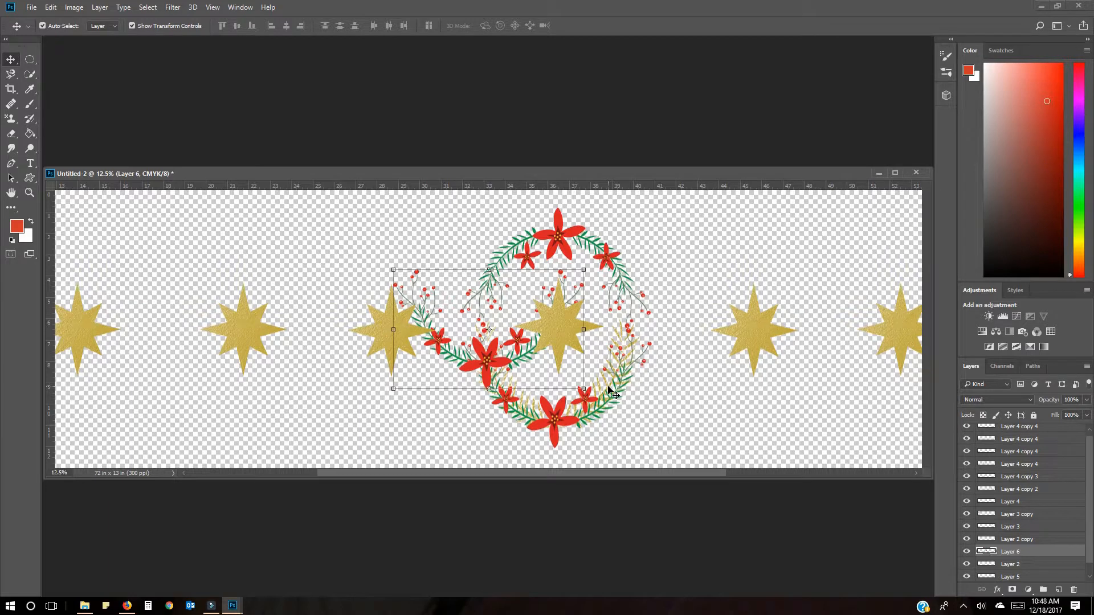
key("ctrl+z")
left_click(685, 409)
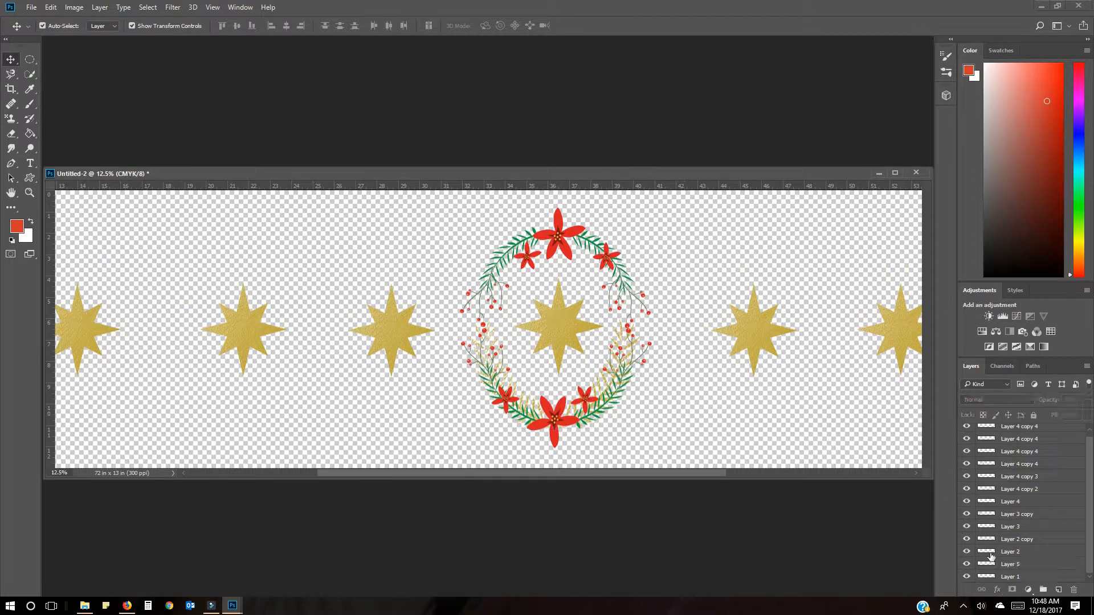
Step: Duplicate the gold laurel, rotate the copy about 180° and fit it behind the upper half of the central wreath
left_click(612, 384)
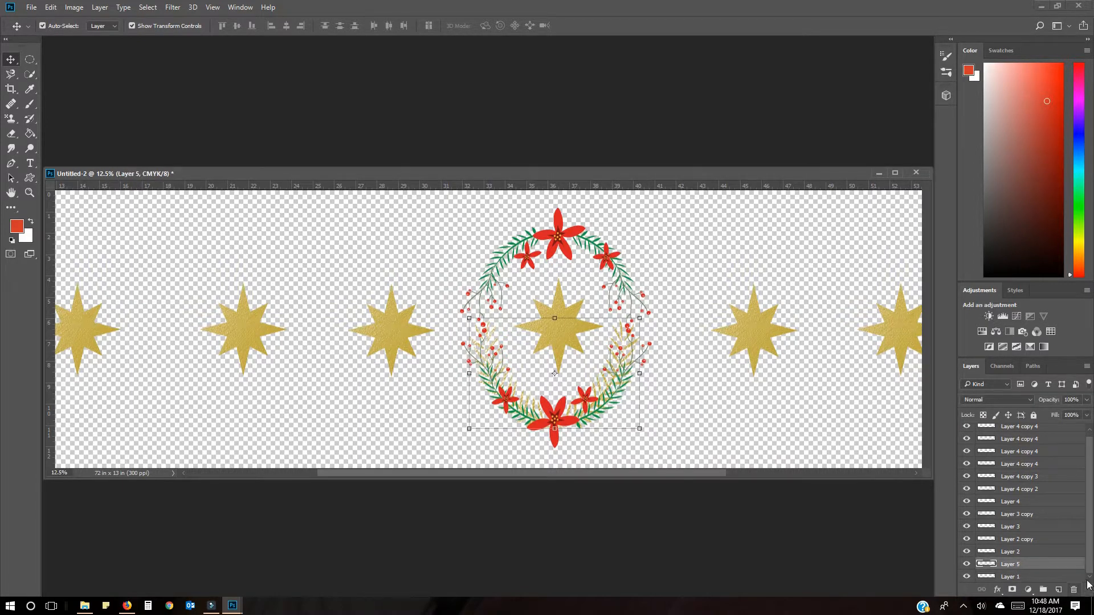
mouse_move(601, 394)
left_mouse_down()
mouse_move(615, 387)
mouse_move(601, 394)
left_mouse_up()
key("ctrl+v")
left_click_drag(525, 367, 523, 355)
left_click(454, 363)
left_click_drag(393, 268, 584, 380)
left_click_drag(518, 285, 591, 213)
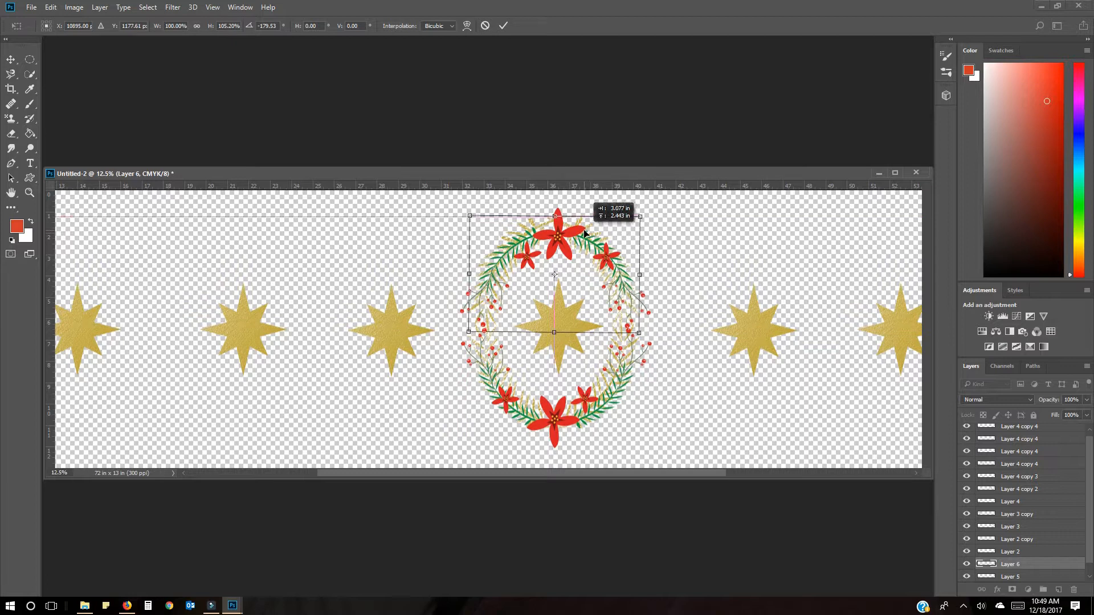
key("Return")
Step: Add a gold laurel copy turned about 90° behind the left Merry Christmas artwork, resized to fit and moved down the layer order
left_click_drag(503, 473, 373, 474)
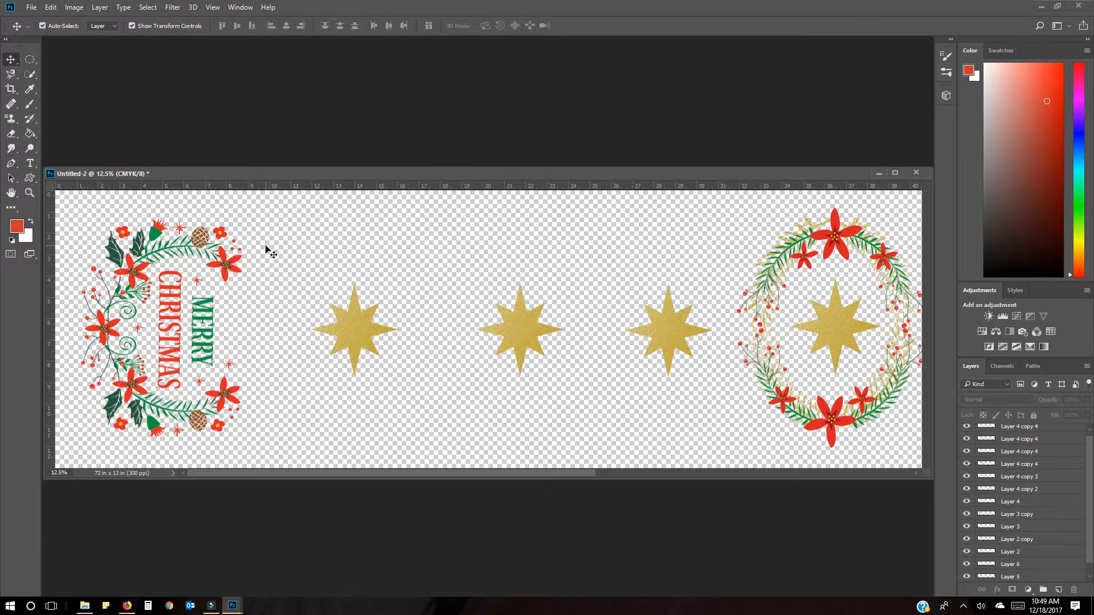
left_click(1039, 566)
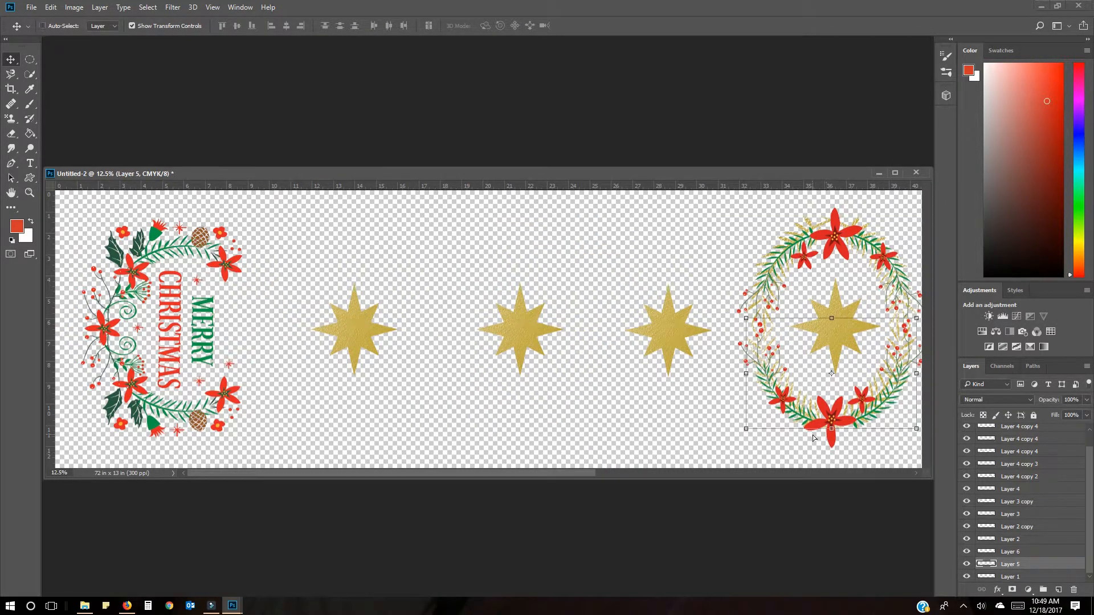
key("ctrl+v")
left_click_drag(491, 382, 146, 388)
left_click_drag(236, 280, 167, 384)
left_click_drag(90, 331, 99, 317)
left_click_drag(209, 243, 223, 228)
left_click_drag(218, 412, 231, 432)
key("Return")
left_click_drag(1020, 431, 1041, 583)
Step: Add an oppositely turned gold laurel copy behind the right Merry Christmas artwork and fit the whole banner in view
left_click_drag(310, 474, 631, 475)
key("ctrl+v")
left_click_drag(465, 378, 898, 360)
left_click_drag(844, 398, 821, 378)
key("Return")
left_click_drag(1054, 431, 1054, 574)
key("ctrl+0")
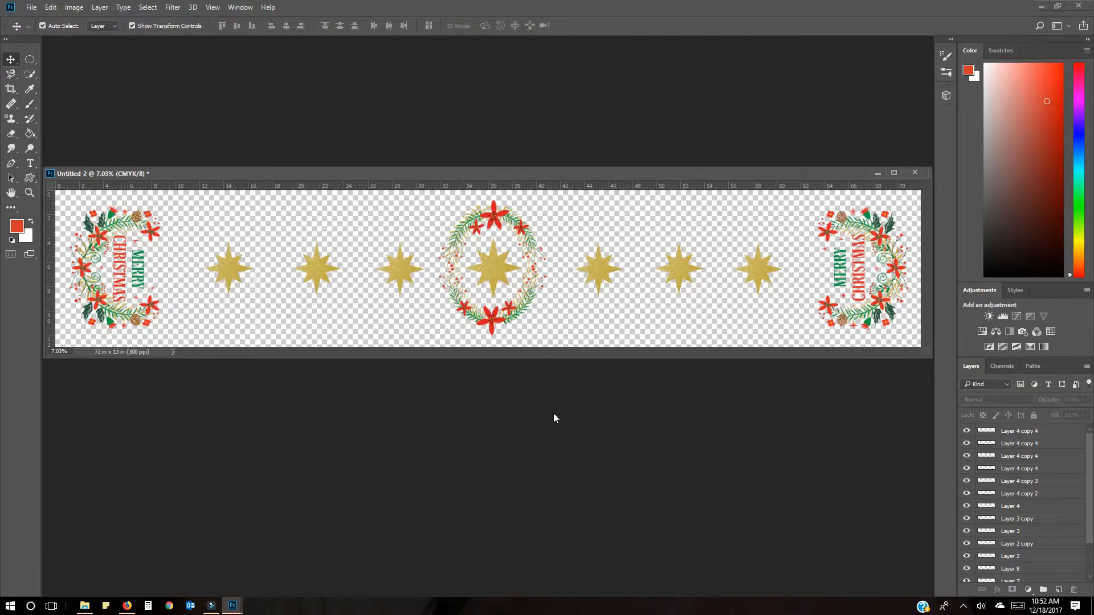
Step: Copy the red star from Untitled-1 into the banner and center it on the gold star just right of the wreath
mouse_move(233, 605)
left_click(530, 569)
left_click_drag(562, 94, 493, 303)
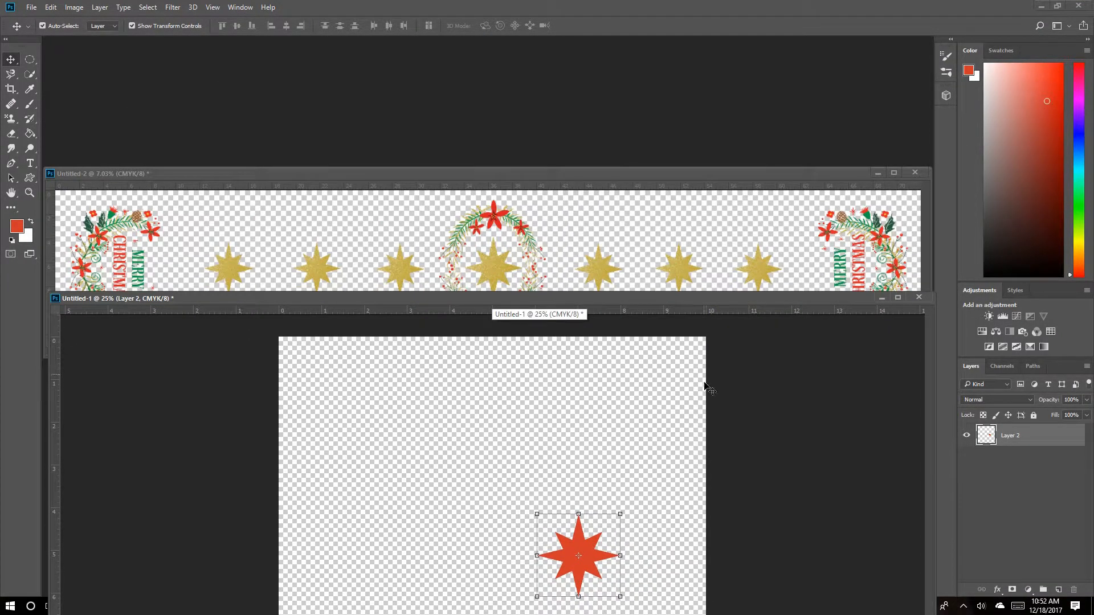
key("ctrl+z")
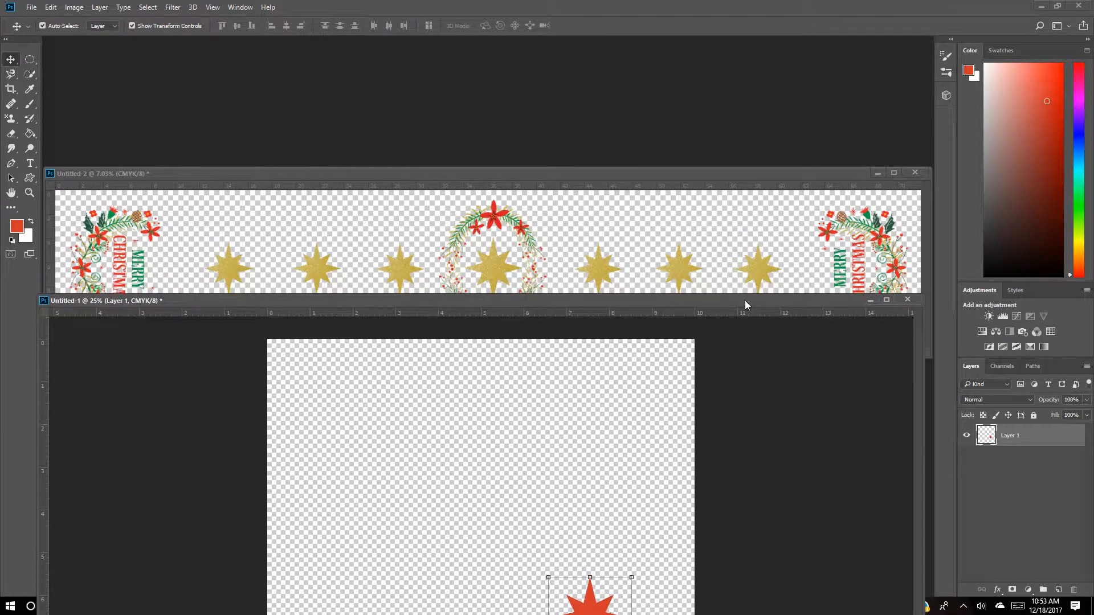
left_click_drag(746, 301, 745, 306)
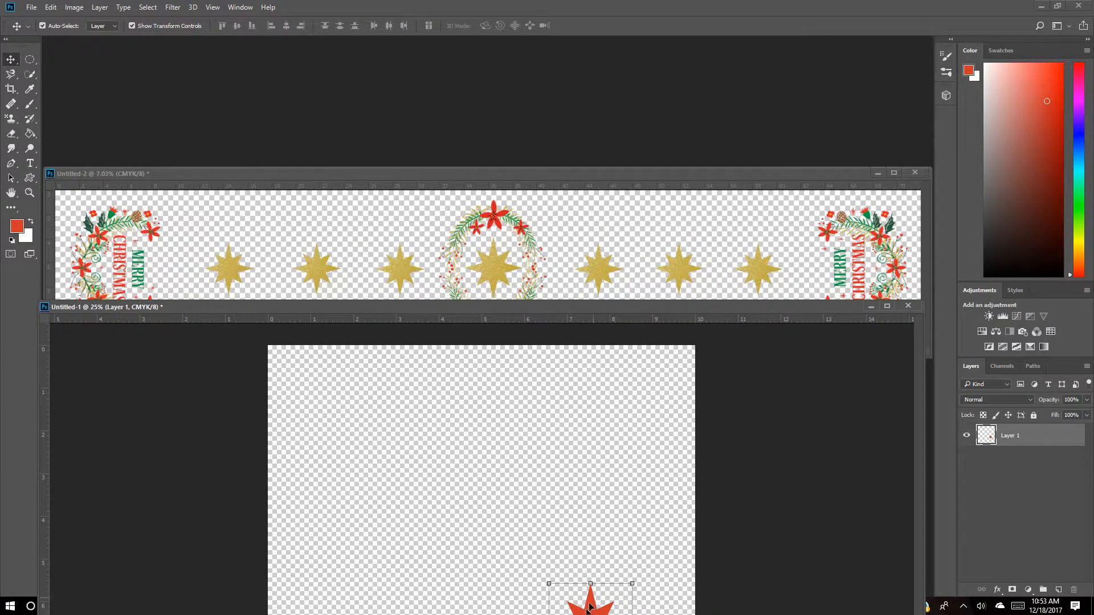
left_click_drag(592, 611, 637, 261)
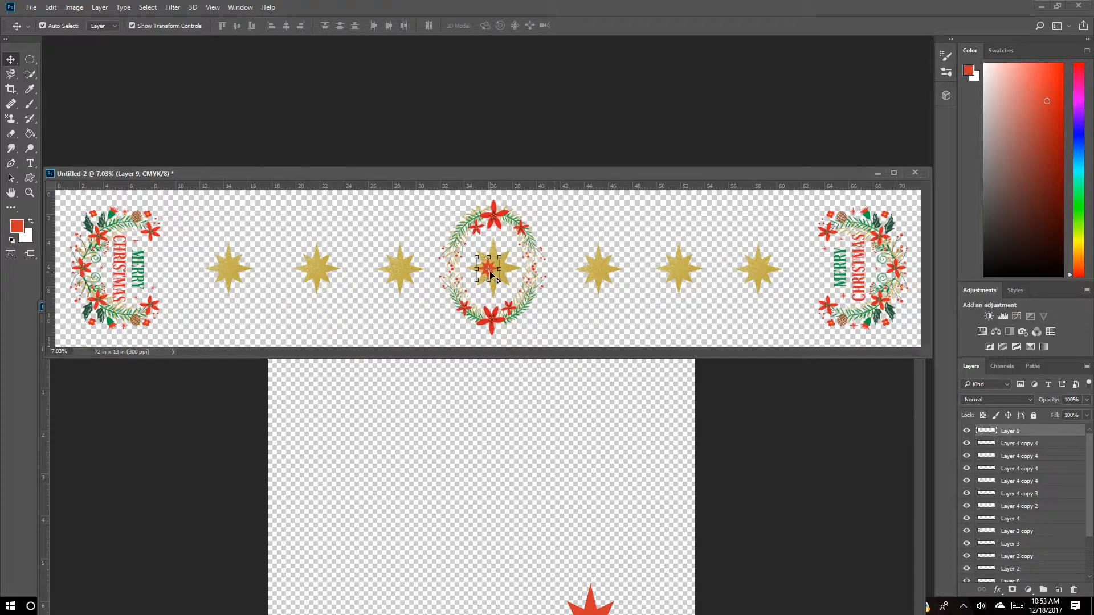
left_click_drag(489, 269, 600, 270)
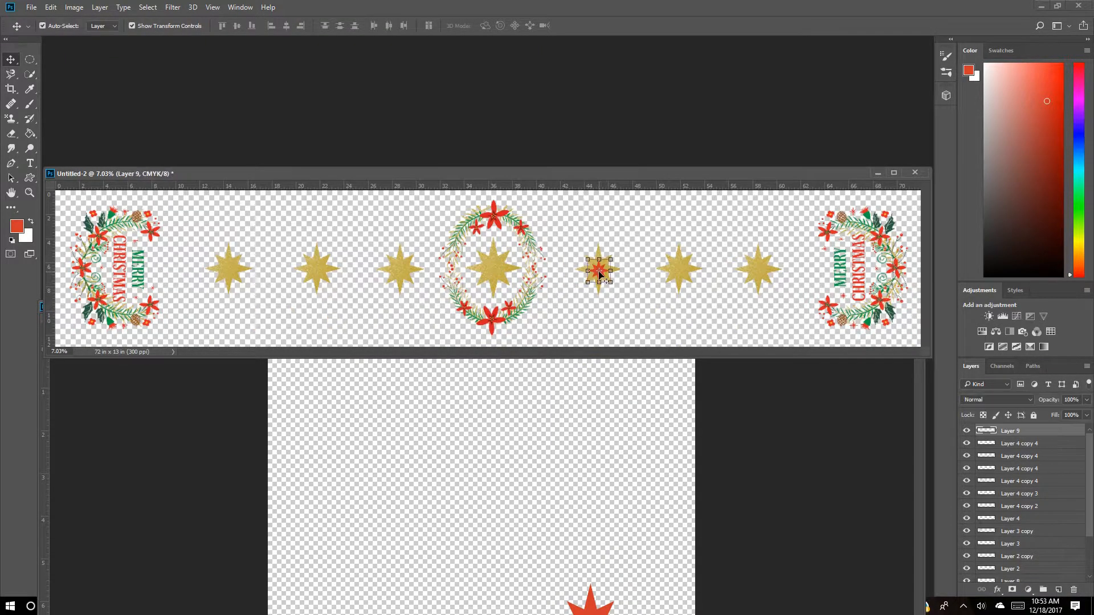
Step: Paste further red star copies and center one on the second gold star right of the wreath
left_click(677, 269)
key("ctrl+v")
left_click(760, 268)
left_click(497, 272)
key("ctrl+v")
key("ctrl+v")
left_click(494, 273)
left_click(521, 269)
key("Escape")
left_click_drag(488, 269, 678, 270)
left_click(490, 269)
left_click(490, 269)
key("Escape")
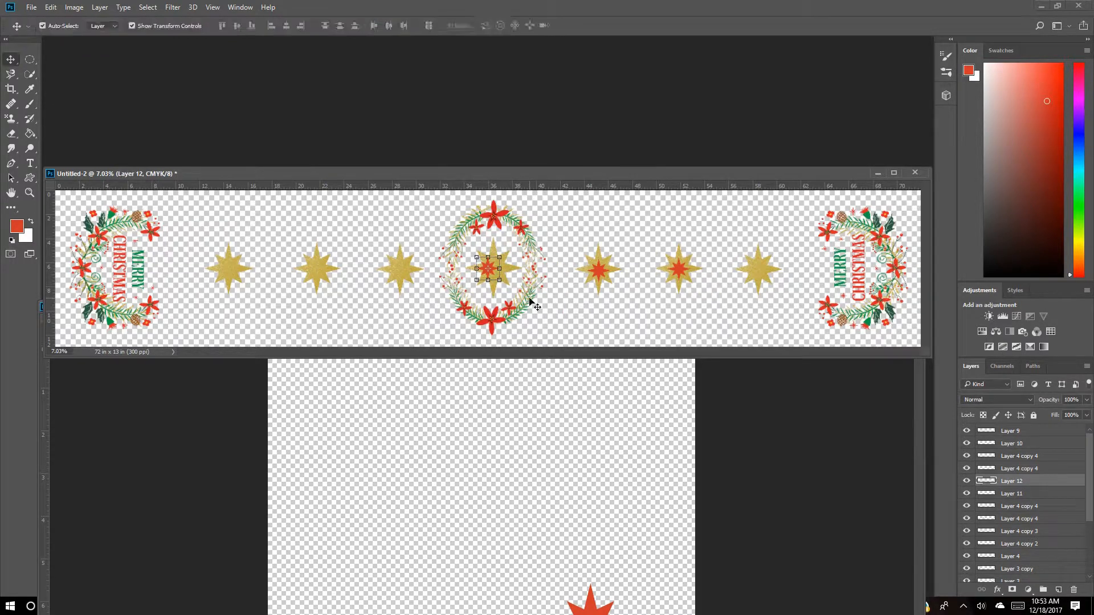
Step: Paste more red stars and center them on the three left gold stars and the rightmost one, keeping one inside the wreath
left_click(533, 301)
left_click_drag(493, 269, 401, 270)
key("ctrl+v")
key("ctrl+v")
key("ctrl+v")
key("ctrl+t")
key("Return")
left_click_drag(491, 270, 228, 269)
left_click(494, 269)
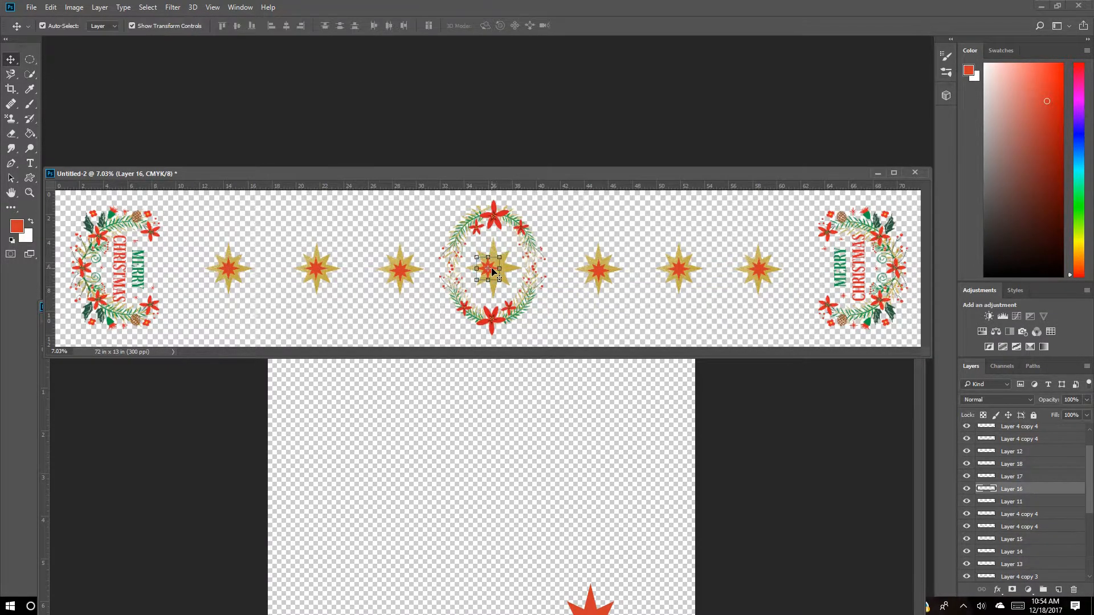